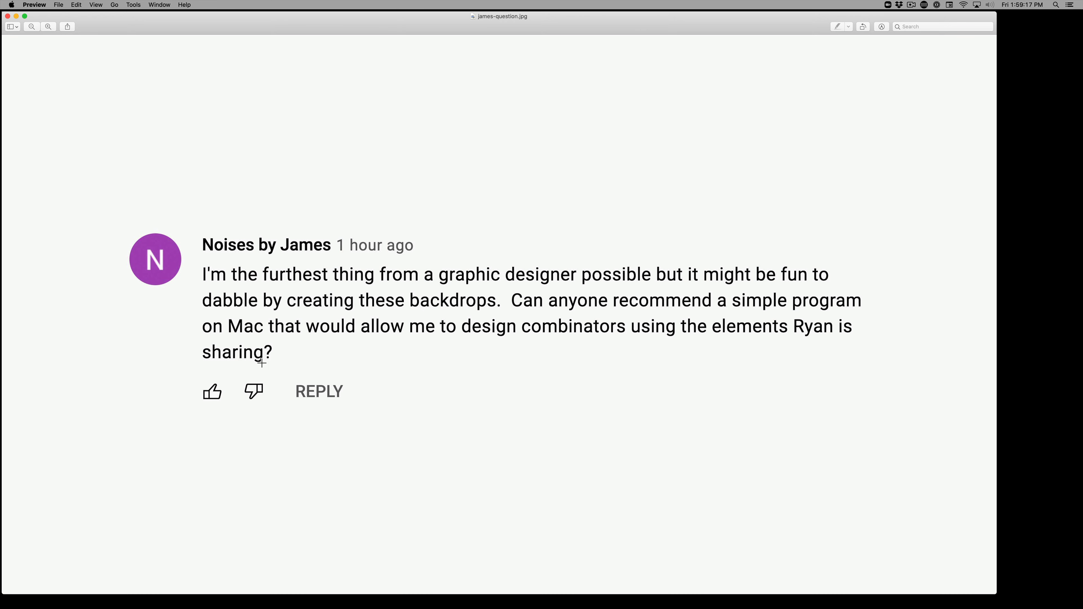
# - Close james-question.jpg and select Template_1U-guide.png in the Combinator Assets folder in Finder
pyautogui.click(8, 16)
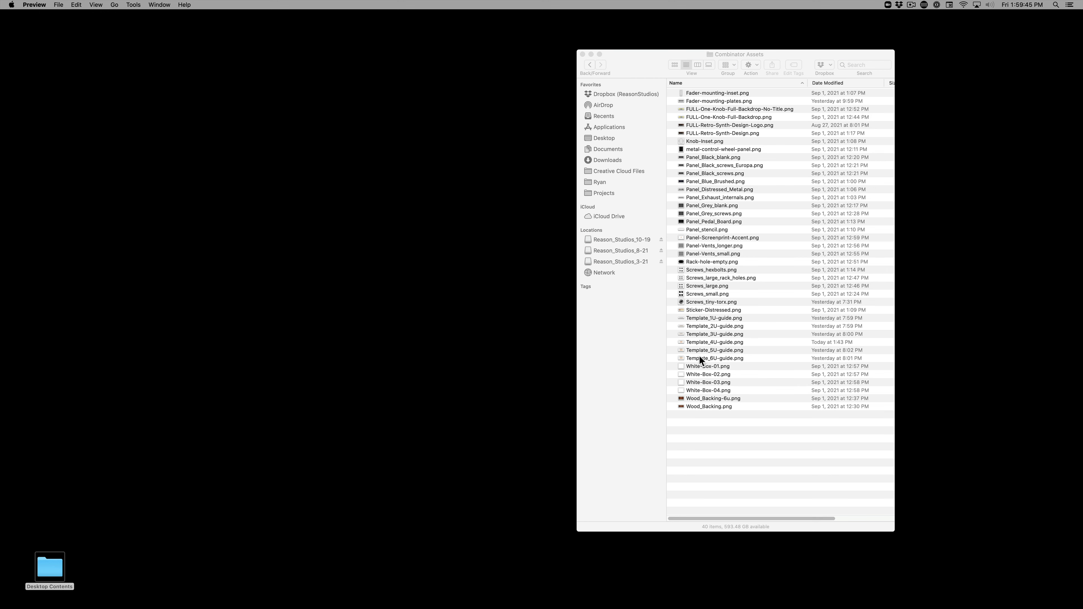
pyautogui.click(700, 339)
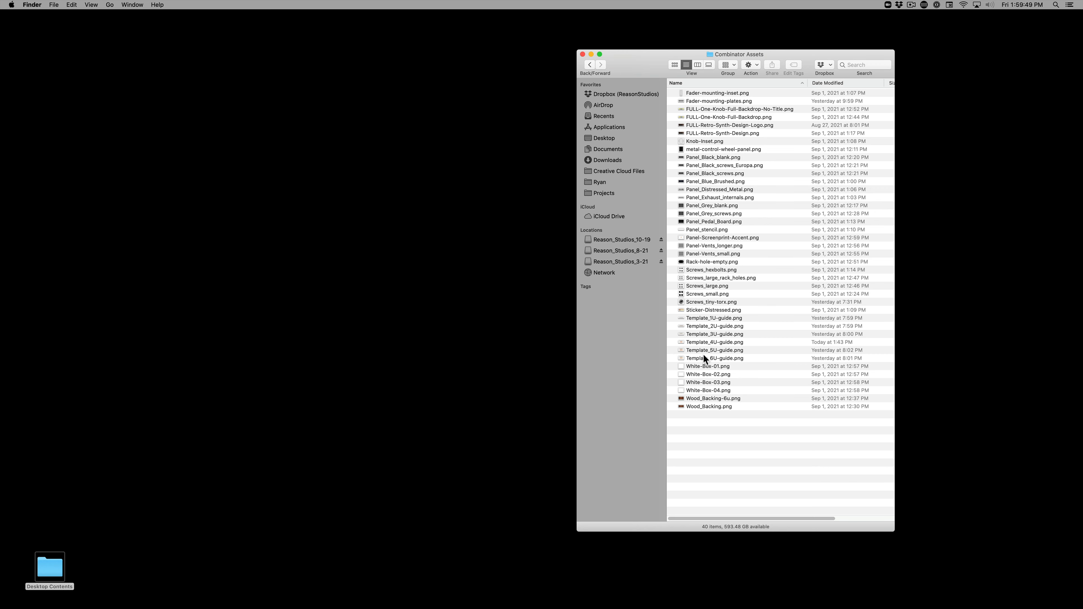
pyautogui.click(699, 322)
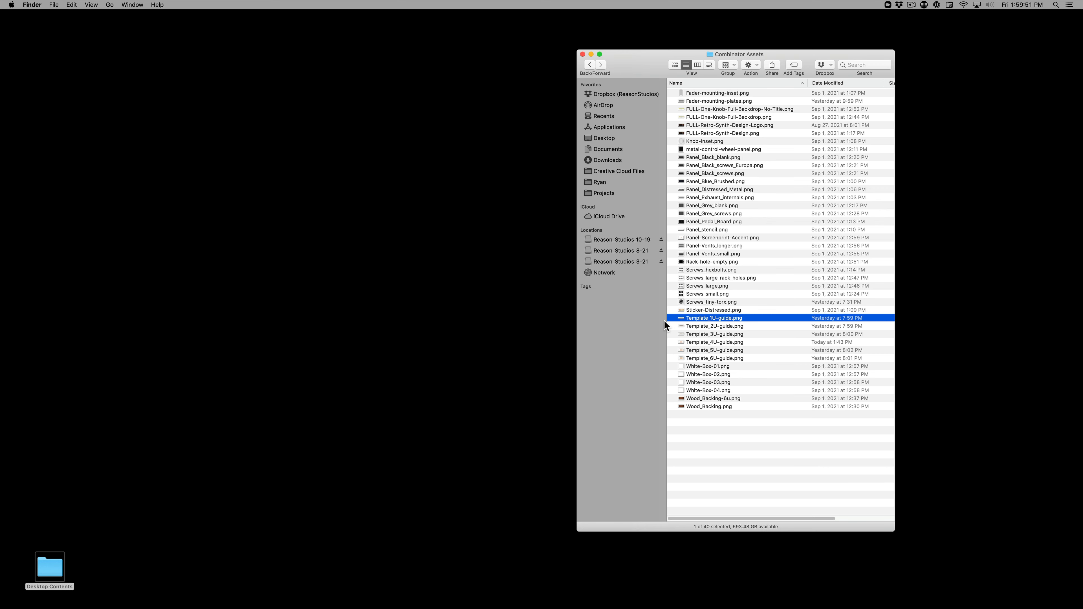
# - Preview the template guide images of different rack heights, starting from Template_1U-guide.png, and compare their sizes
pyautogui.press('space')
pyautogui.press('Down')
pyautogui.press('Down')
pyautogui.press('Down')
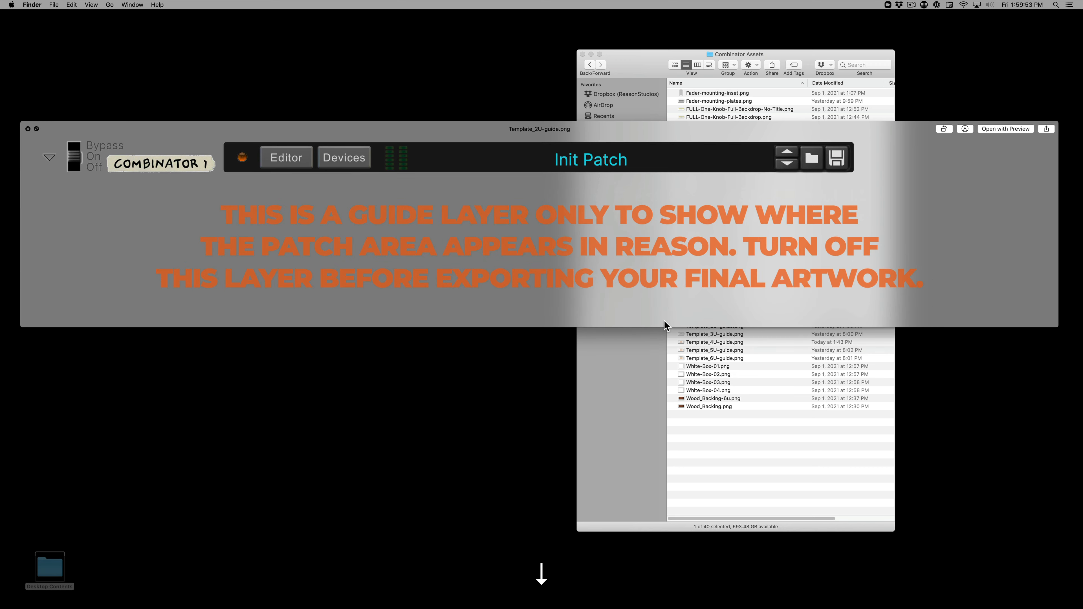
pyautogui.press('Down')
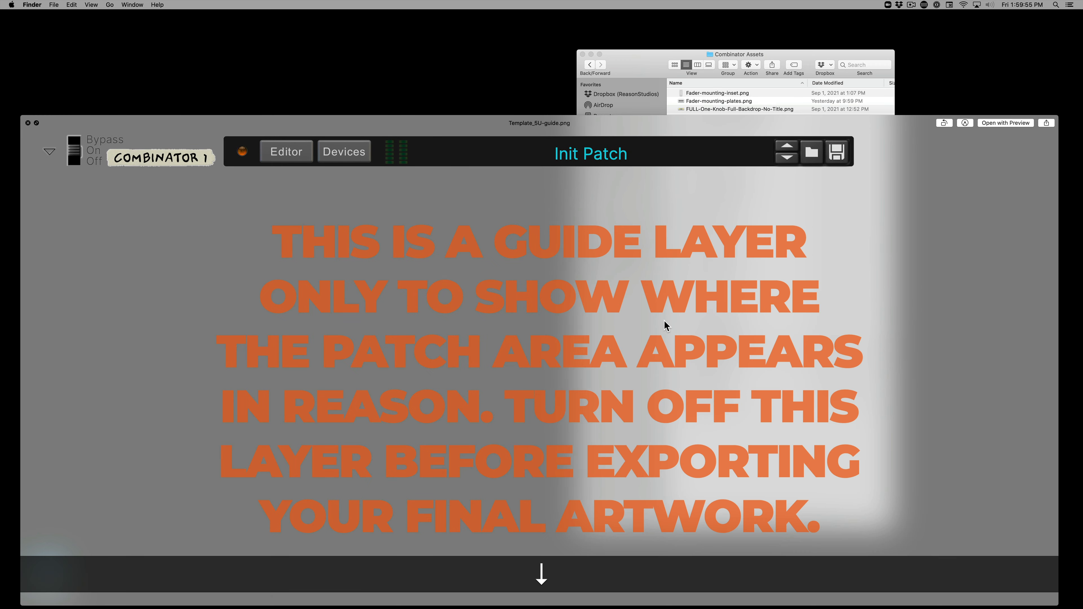
pyautogui.press('Up')
pyautogui.press('Up')
pyautogui.press('Up')
pyautogui.press('Up')
pyautogui.press('Down')
pyautogui.press('Down')
pyautogui.press('Down')
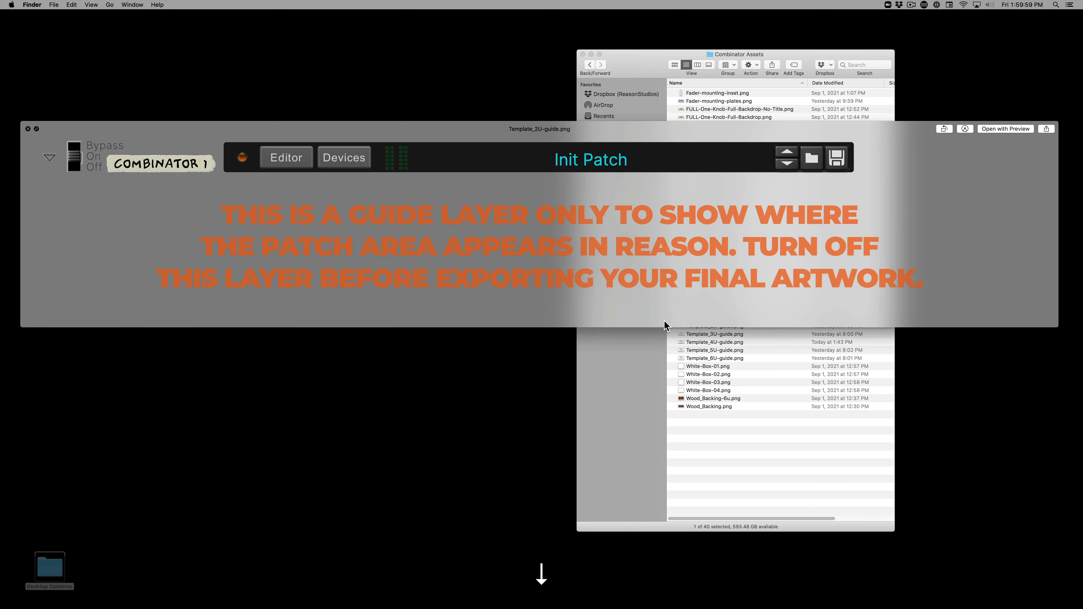
pyautogui.press('Down')
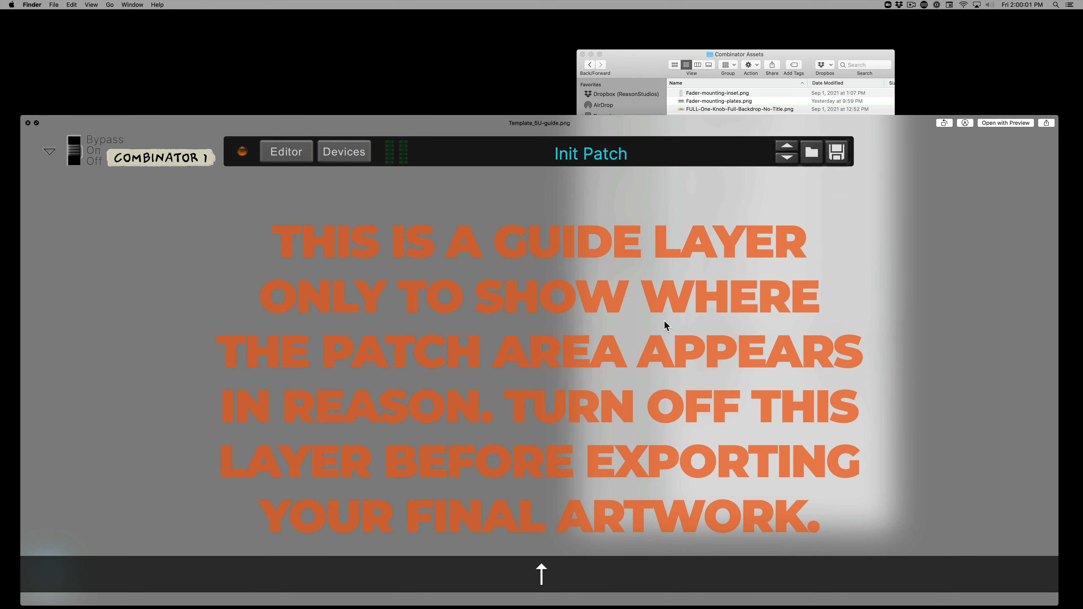
pyautogui.press('Up')
pyautogui.press('Up')
pyautogui.press('Up')
pyautogui.press('Down')
pyautogui.press('Down')
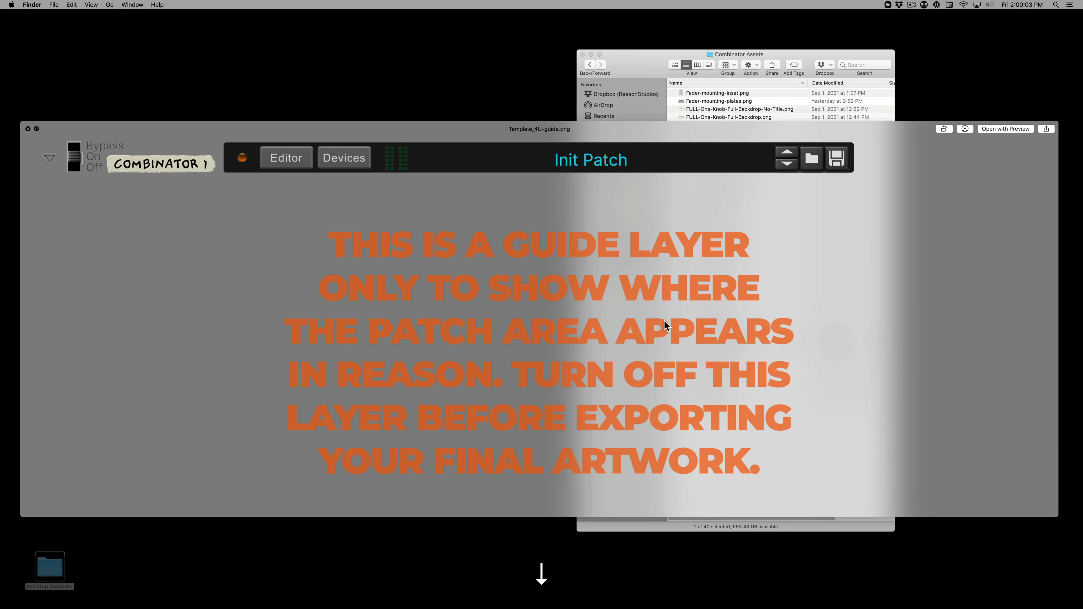
pyautogui.press('Up')
pyautogui.press('Up')
pyautogui.press('space')
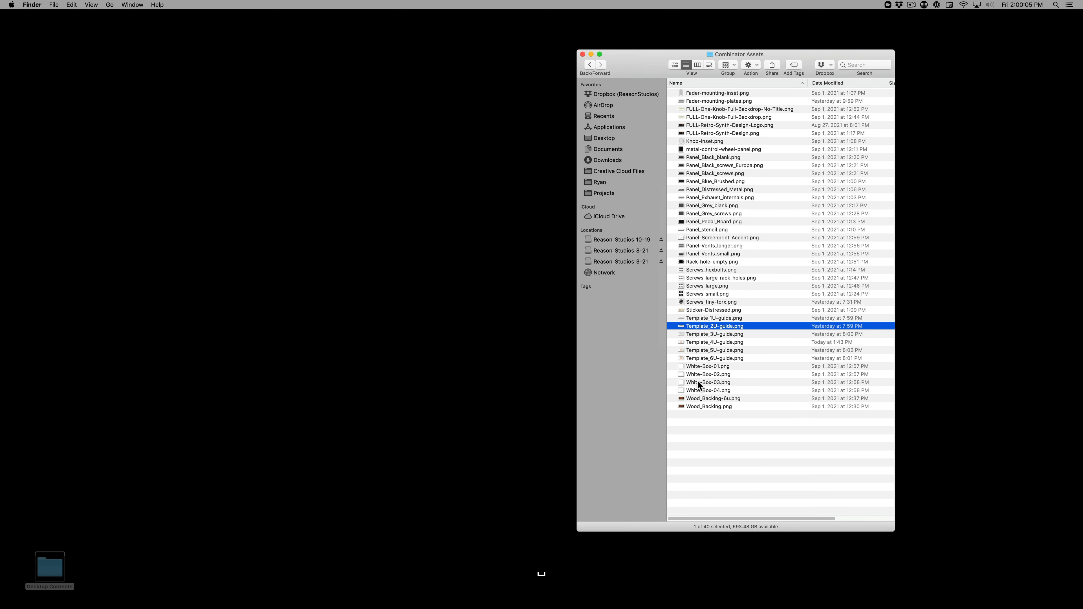
# - Open Template_5U-guide.png in Preview and return to the Combinator Assets folder
pyautogui.click(704, 350)
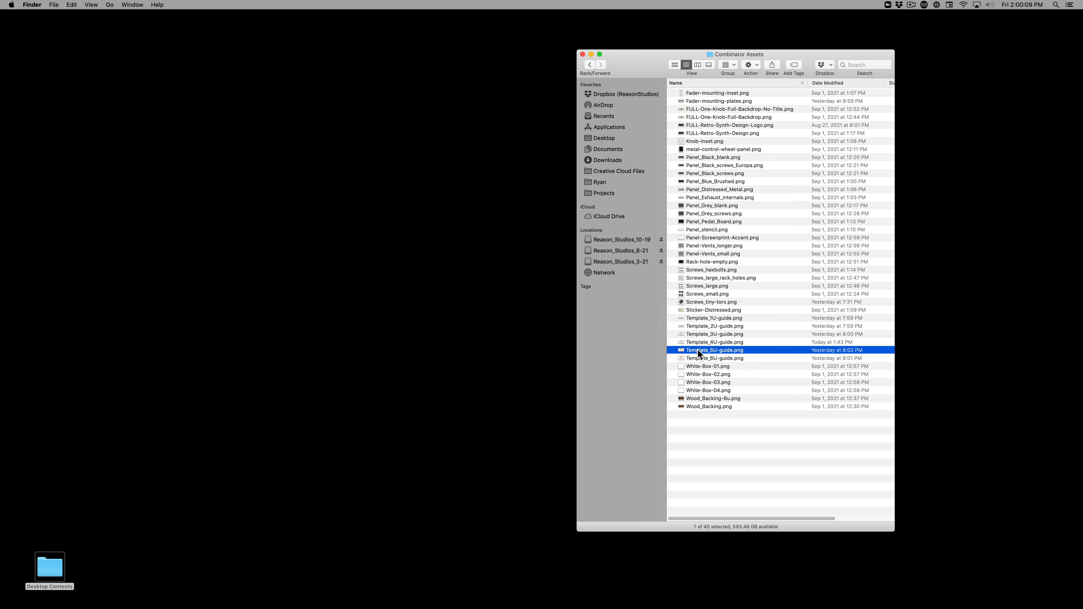
pyautogui.doubleClick(697, 349)
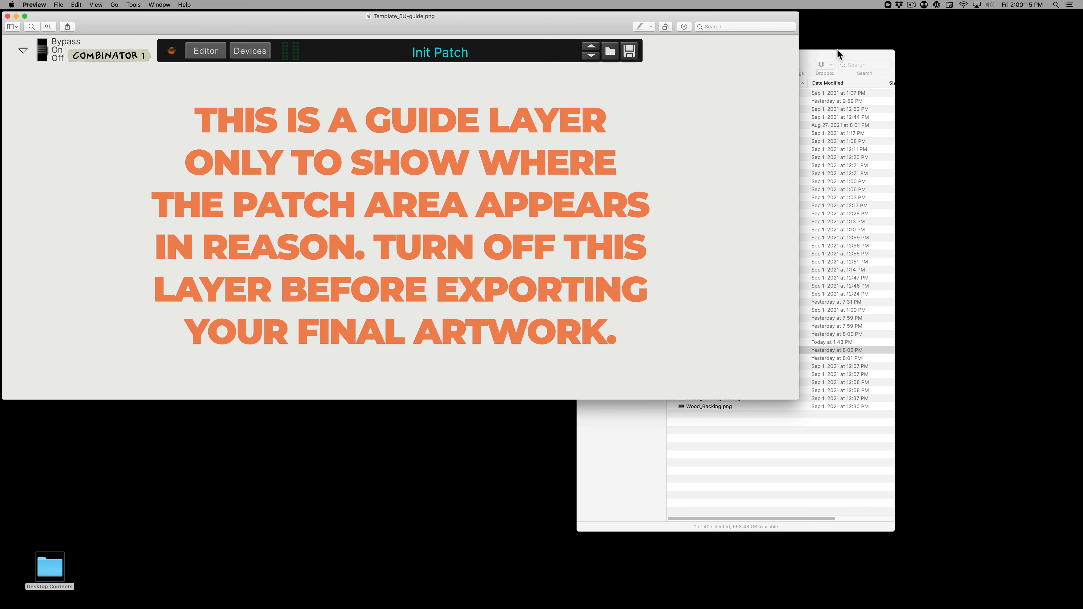
pyautogui.click(826, 53)
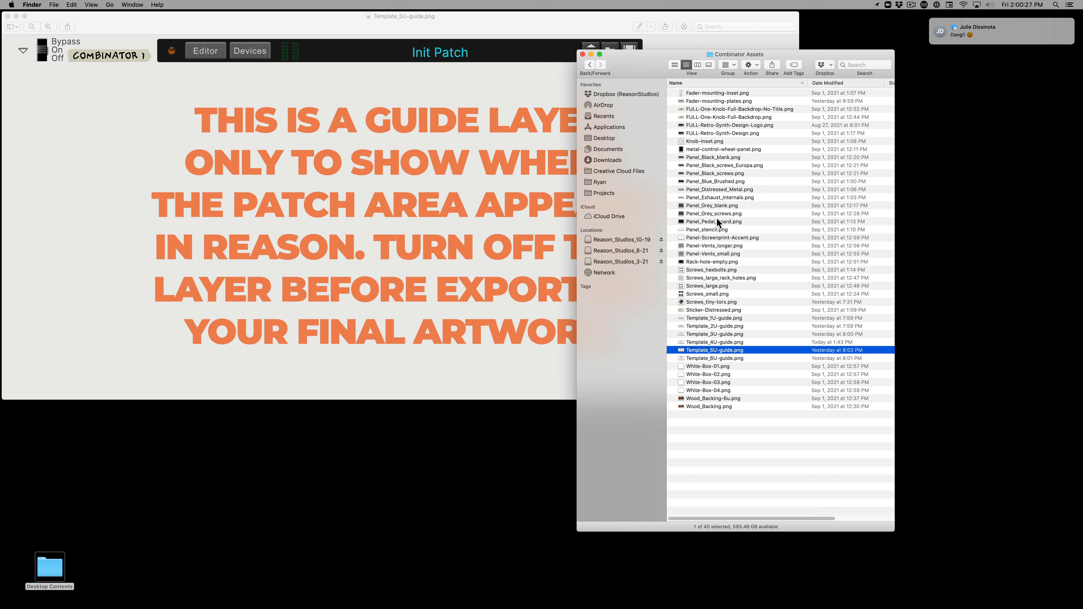
# - Preview the asset images from FULL-Retro-Synth-Design.png through the panel backgrounds to find Panel_Blue_Brushed.png
pyautogui.click(718, 133)
pyautogui.press('space')
pyautogui.press('Down')
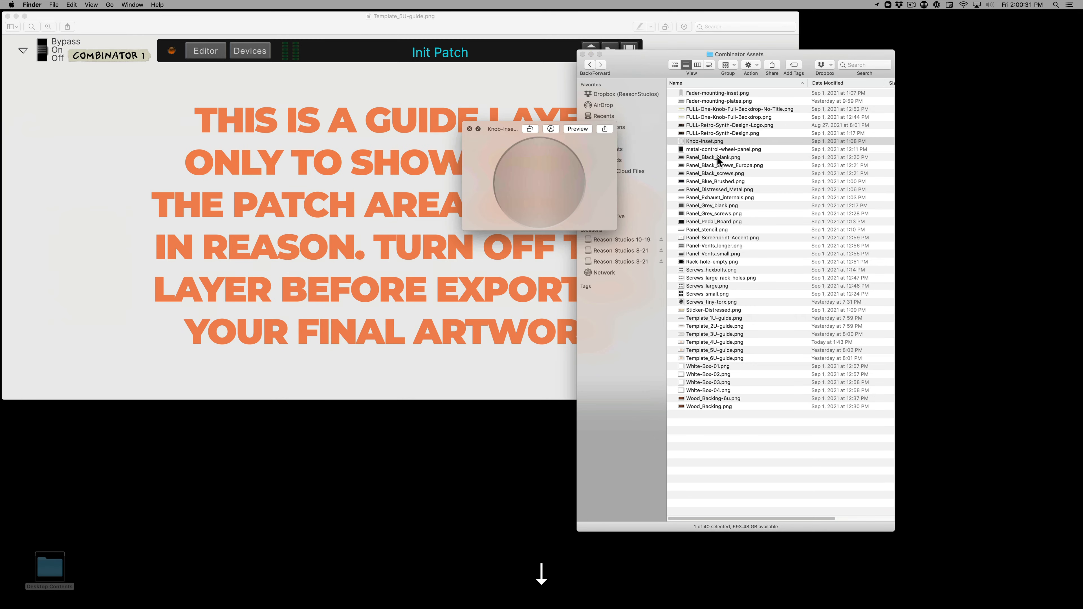
pyautogui.press('Down')
pyautogui.press('Down')
pyautogui.press('Down')
pyautogui.press('Down')
pyautogui.press('Down')
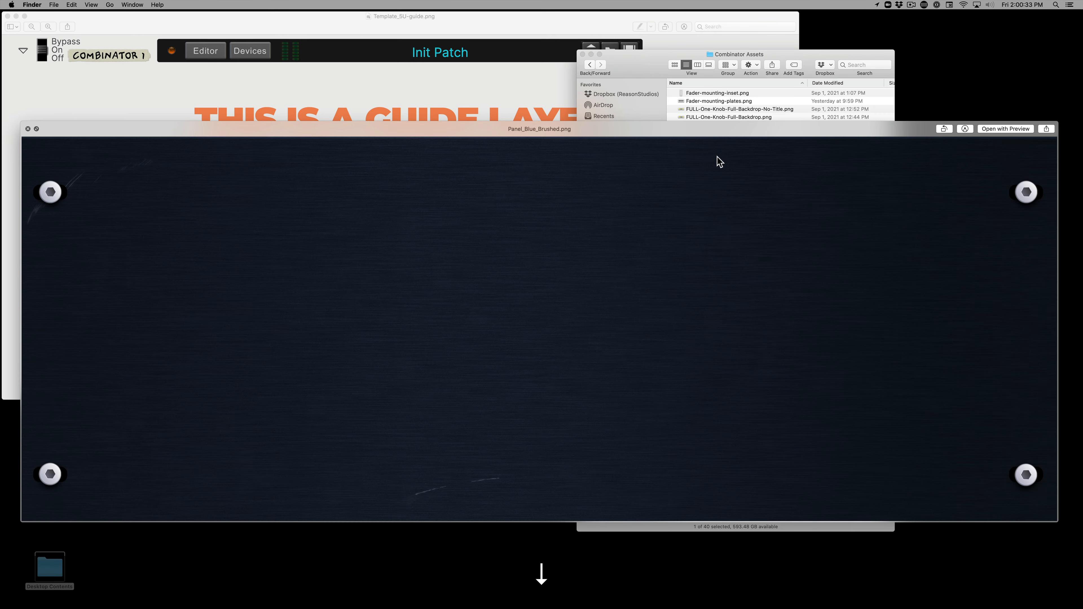
pyautogui.press('Down')
pyautogui.press('Up')
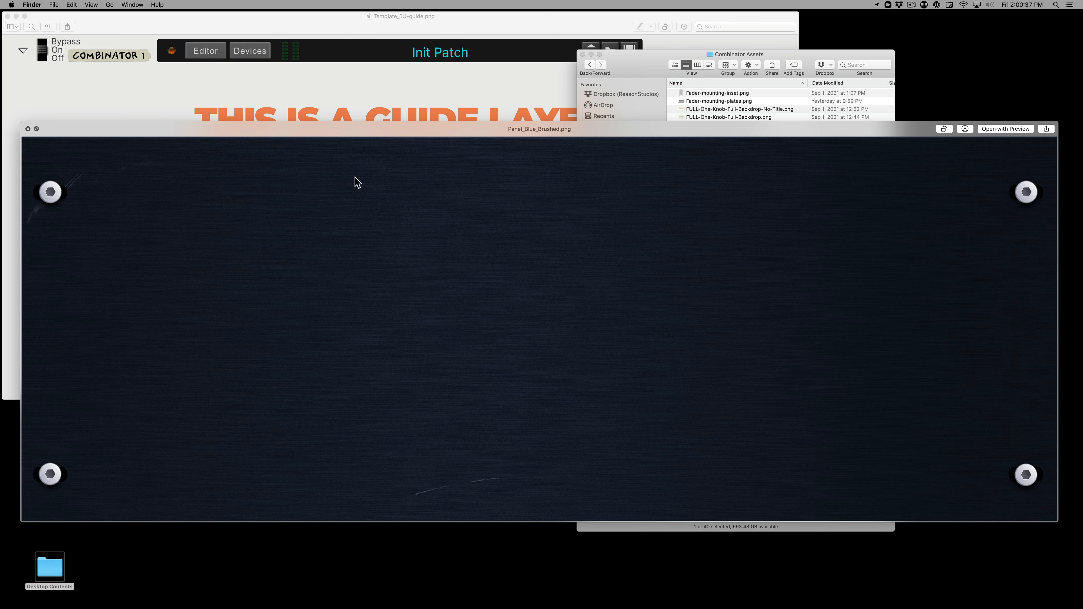
pyautogui.press('space')
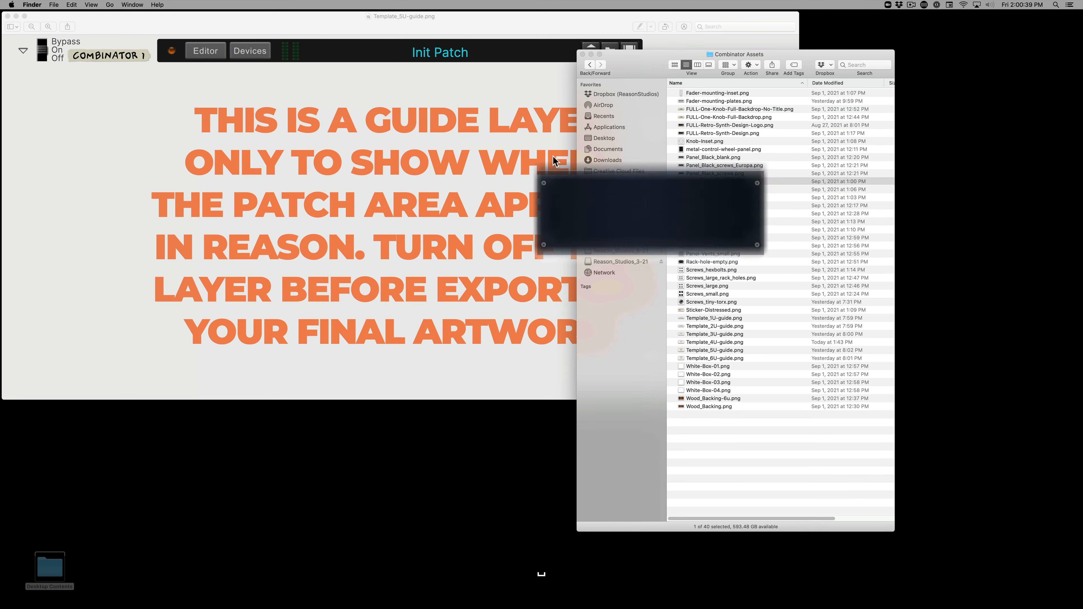
# - Open Panel_Blue_Brushed.png in Preview and move its window off the template's header
pyautogui.doubleClick(704, 182)
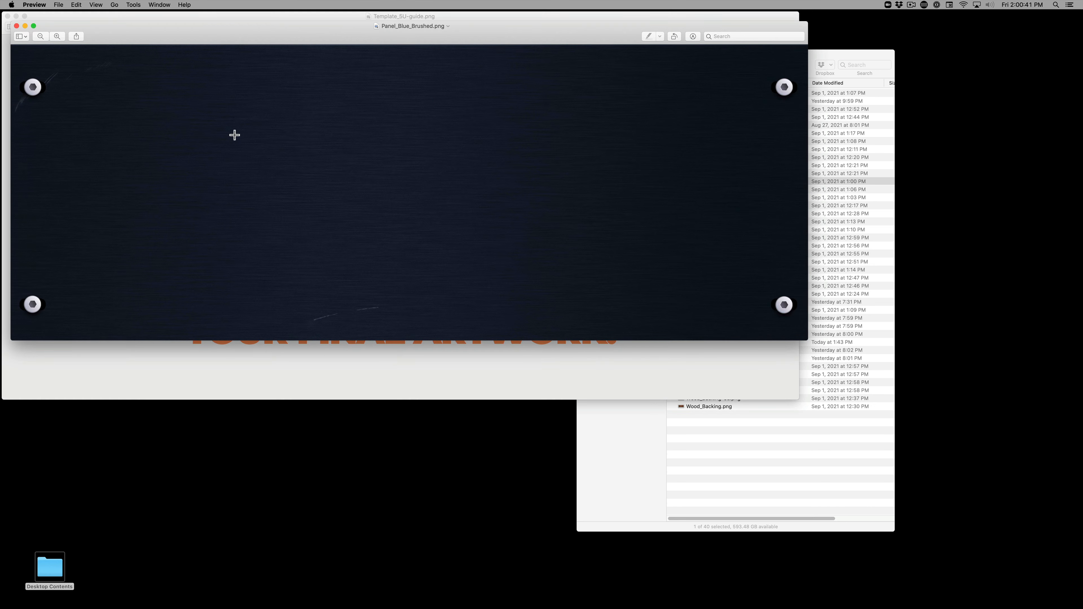
pyautogui.moveTo(164, 39); pyautogui.dragTo(252, 89)
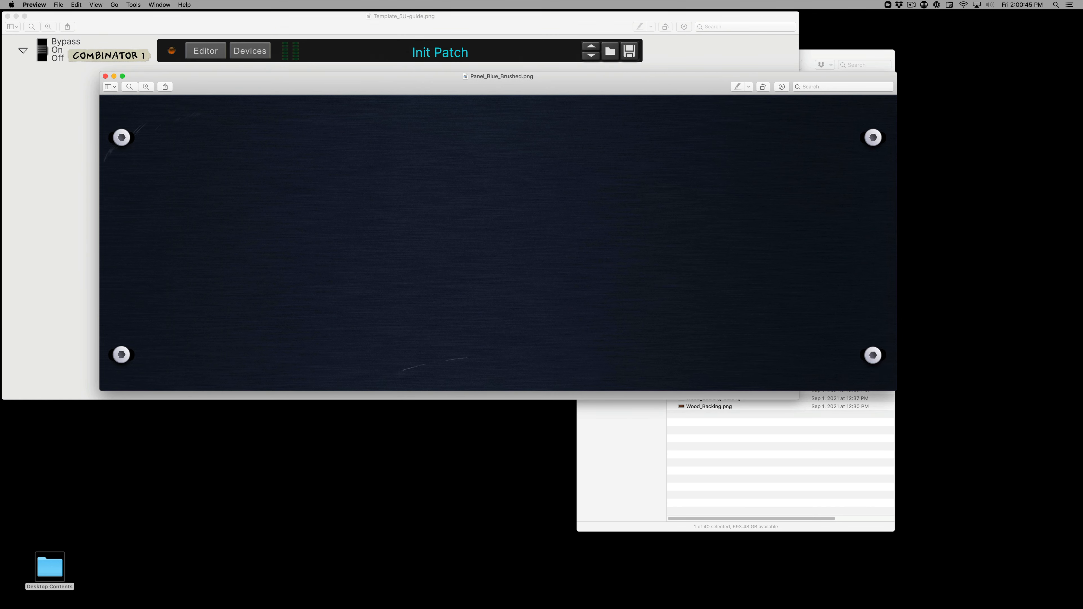
# - Close the 5U template image and open Template_4U-guide.png from the Combinator Assets folder instead
pyautogui.click(145, 19)
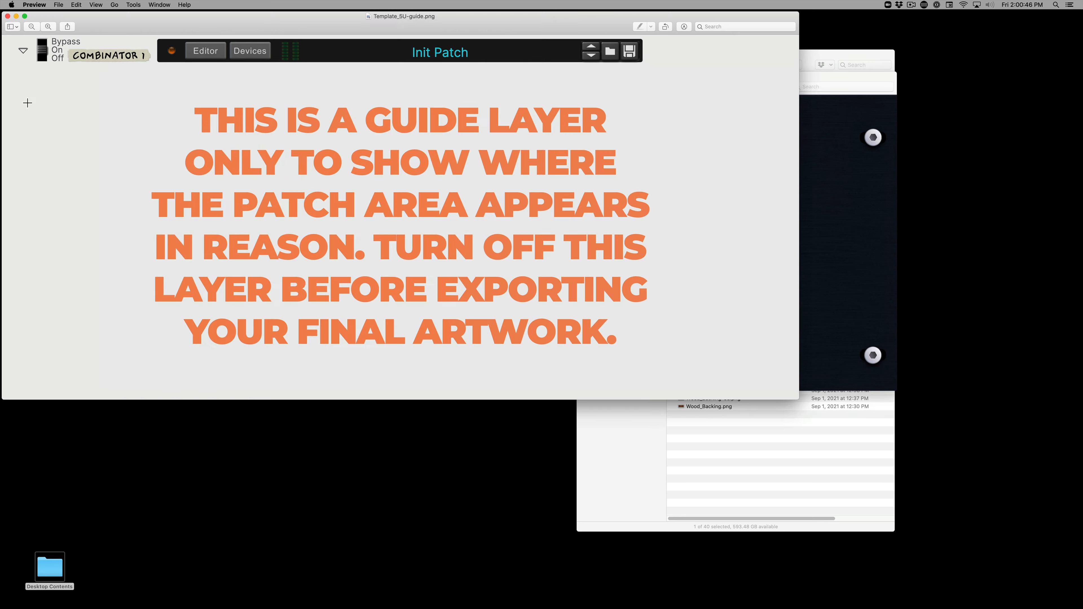
pyautogui.click(8, 16)
pyautogui.click(622, 62)
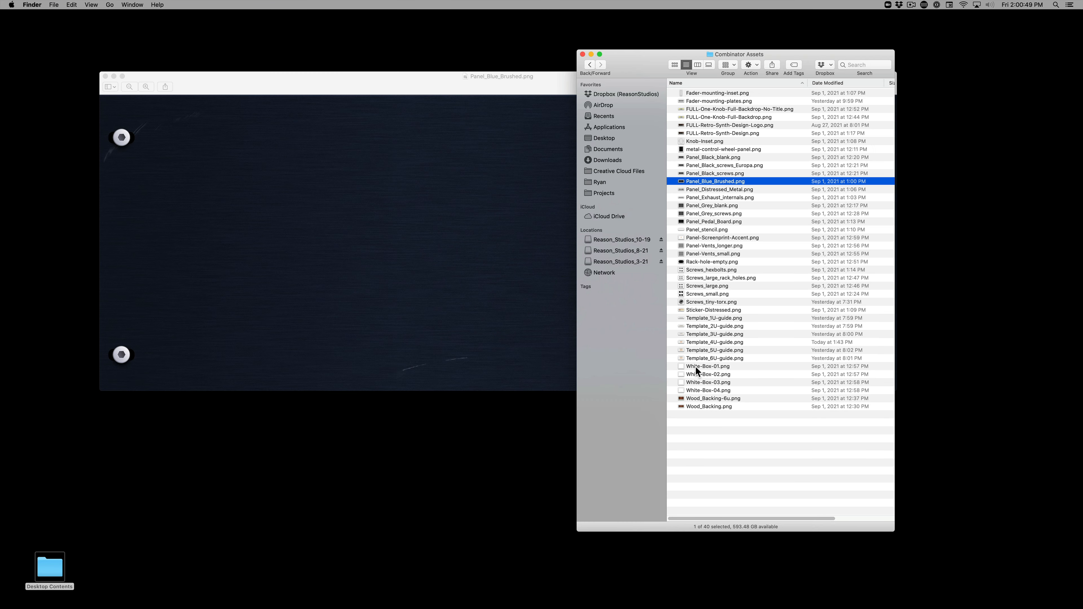
pyautogui.click(706, 343)
pyautogui.doubleClick(707, 343)
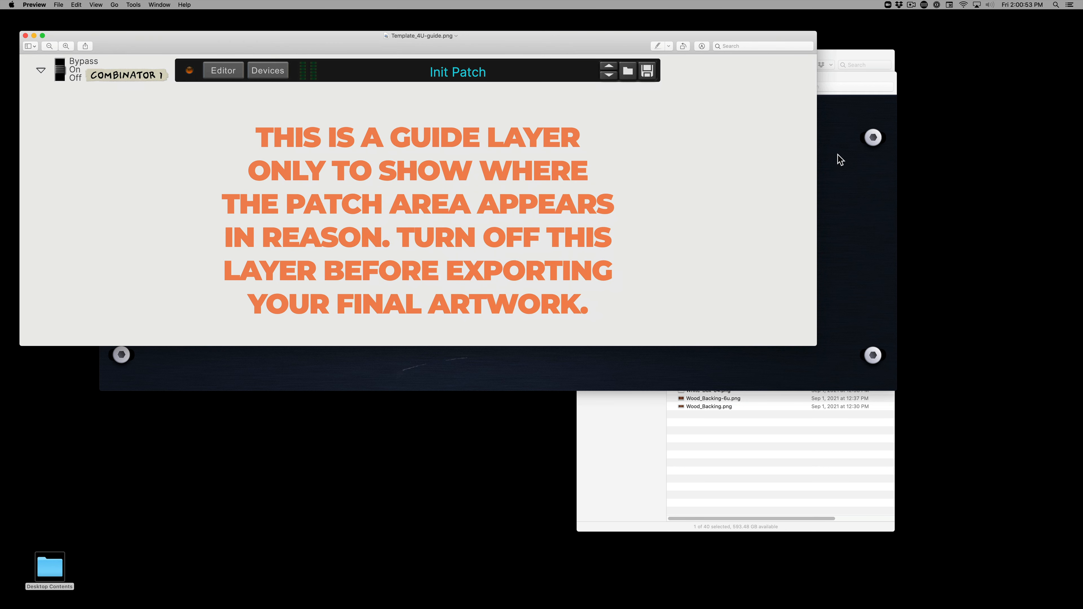
# - Copy the Panel_Blue_Brushed.png image and bring the Template_4U-guide.png window back to the front
pyautogui.click(845, 158)
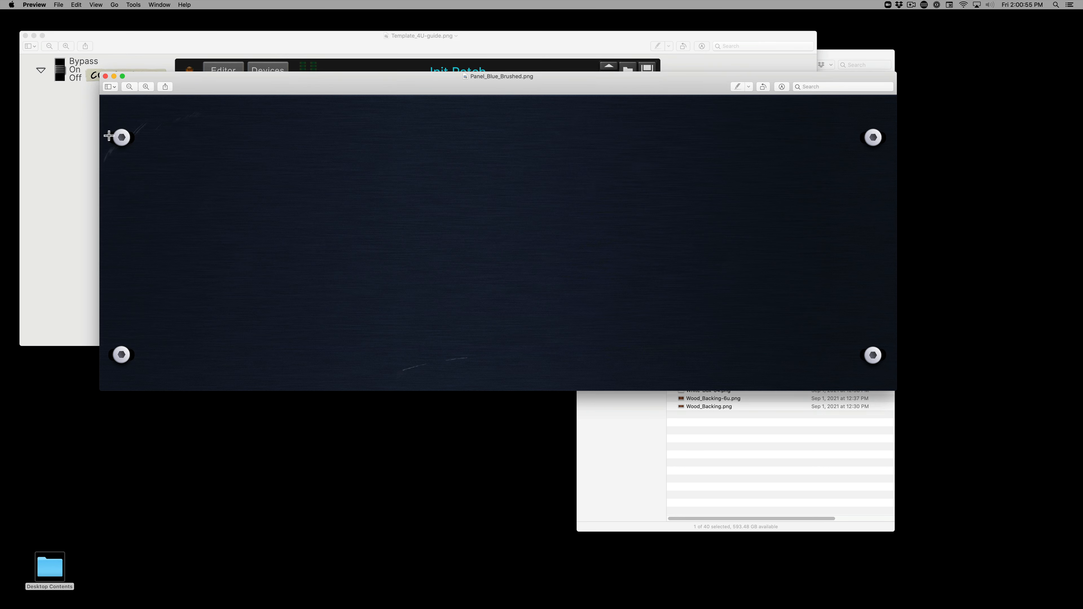
pyautogui.moveTo(207, 89); pyautogui.dragTo(250, 83)
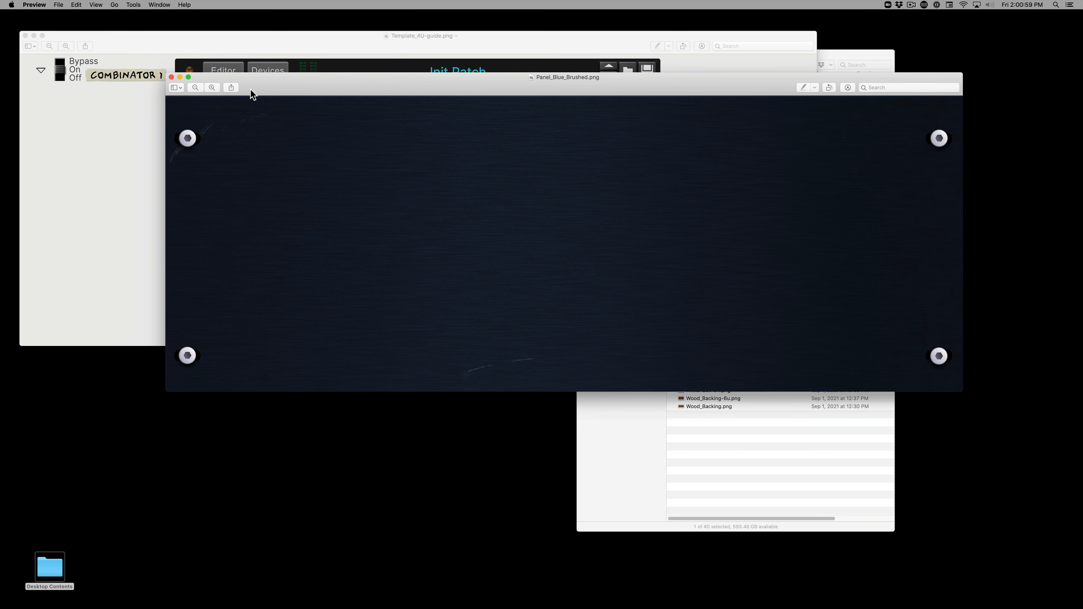
pyautogui.press('super+c')
pyautogui.click(90, 4)
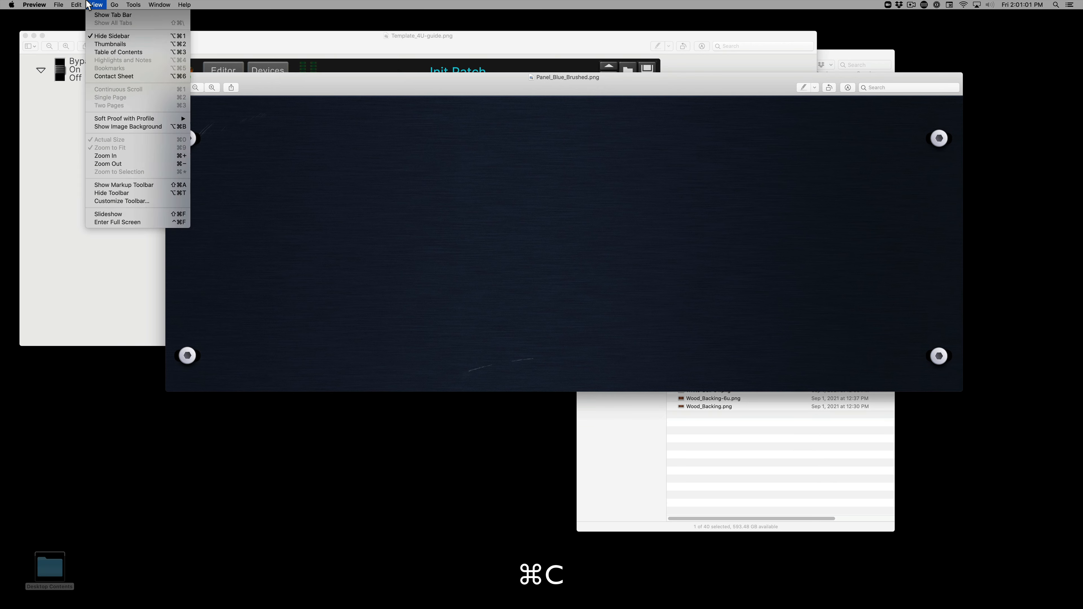
pyautogui.moveTo(79, 5)
pyautogui.click(91, 45)
pyautogui.click(109, 150)
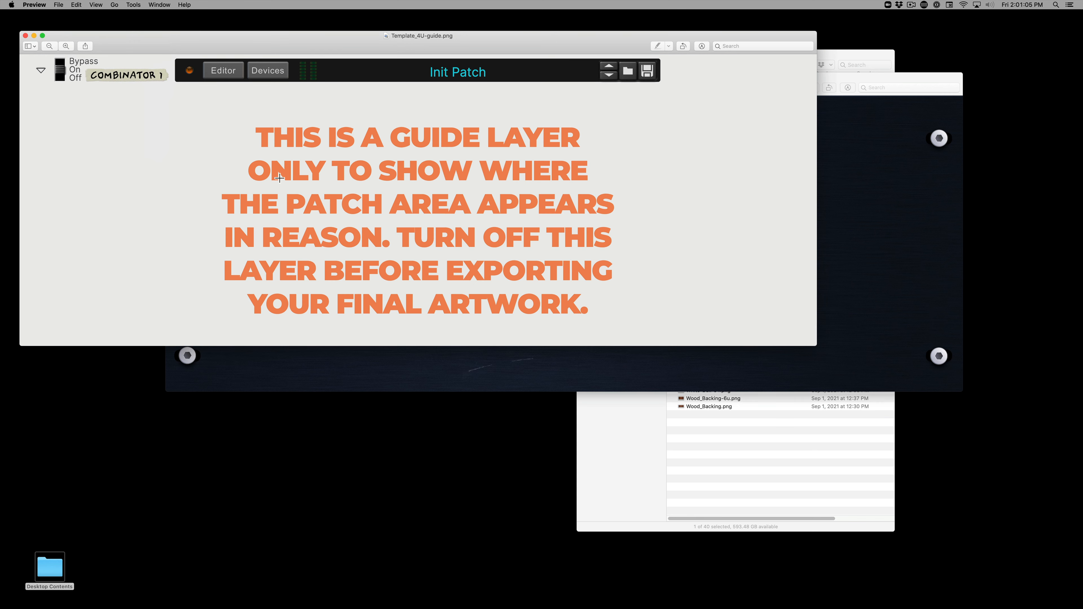
# - Paste the blue brushed panel into Template_4U-guide.png and move it so it covers the whole template
pyautogui.click(81, 4)
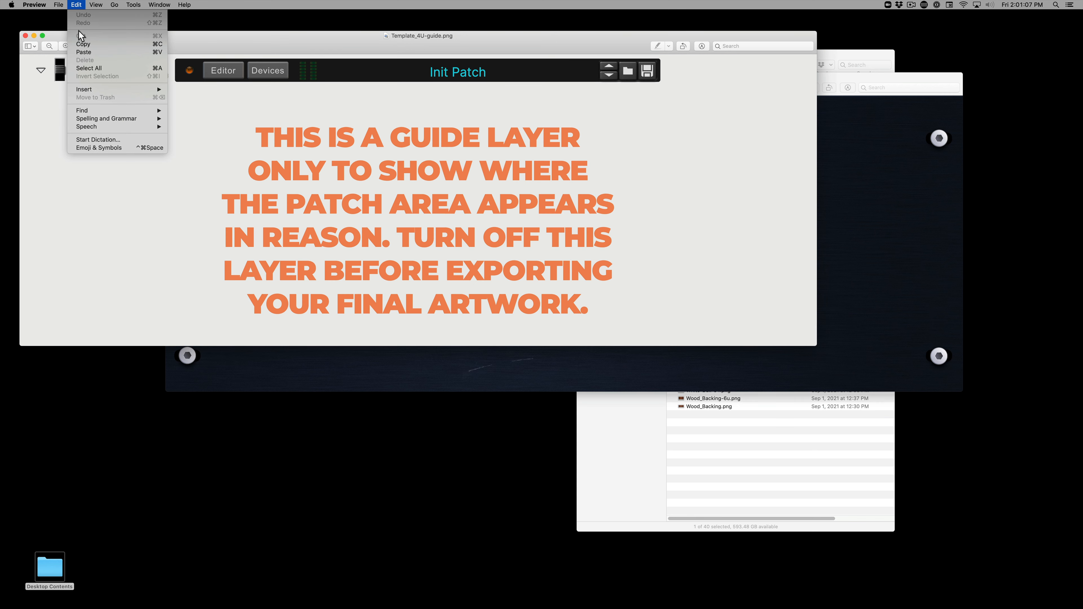
pyautogui.click(87, 56)
pyautogui.moveTo(331, 227)
pyautogui.mouseDown()
pyautogui.moveTo(334, 248)
pyautogui.moveTo(351, 252)
pyautogui.moveTo(316, 221)
pyautogui.mouseUp()
pyautogui.moveTo(130, 266); pyautogui.dragTo(214, 246)
pyautogui.moveTo(157, 158)
pyautogui.mouseDown()
pyautogui.moveTo(204, 200)
pyautogui.moveTo(239, 178)
pyautogui.moveTo(220, 266)
pyautogui.moveTo(164, 155)
pyautogui.mouseUp()
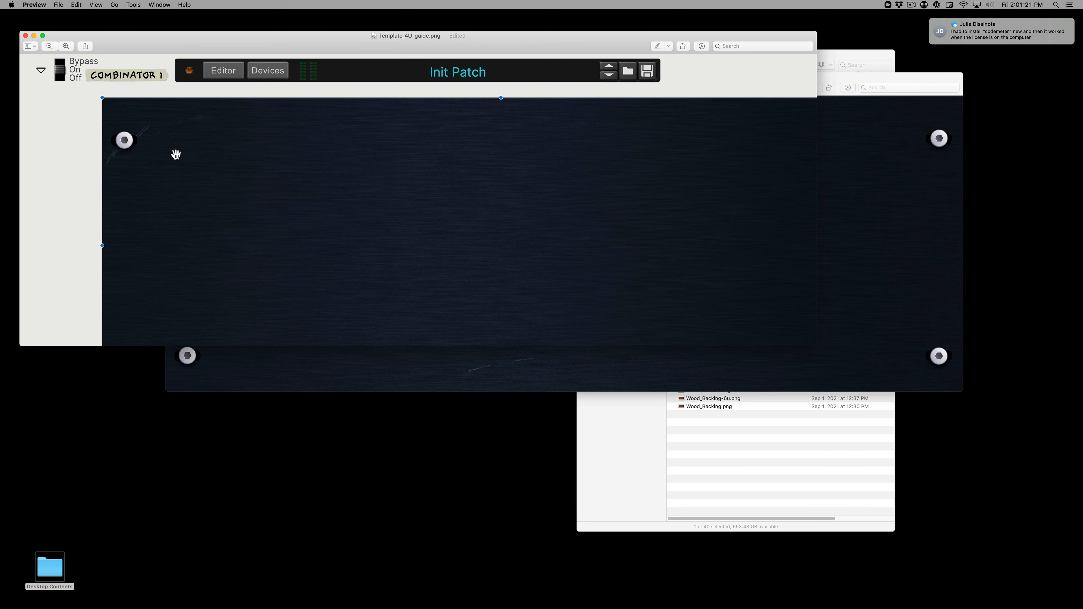
pyautogui.moveTo(237, 186); pyautogui.dragTo(152, 140)
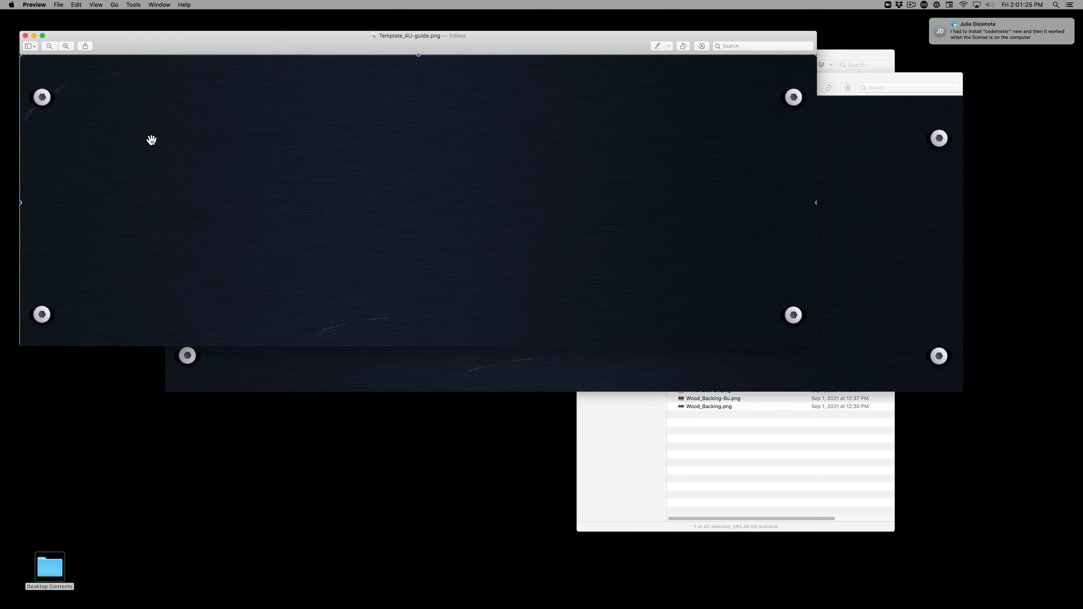
# - Nudge the pasted blue panel horizontally and vertically until its edges line up with the template's edges
pyautogui.press('Left')
pyautogui.press('Left')
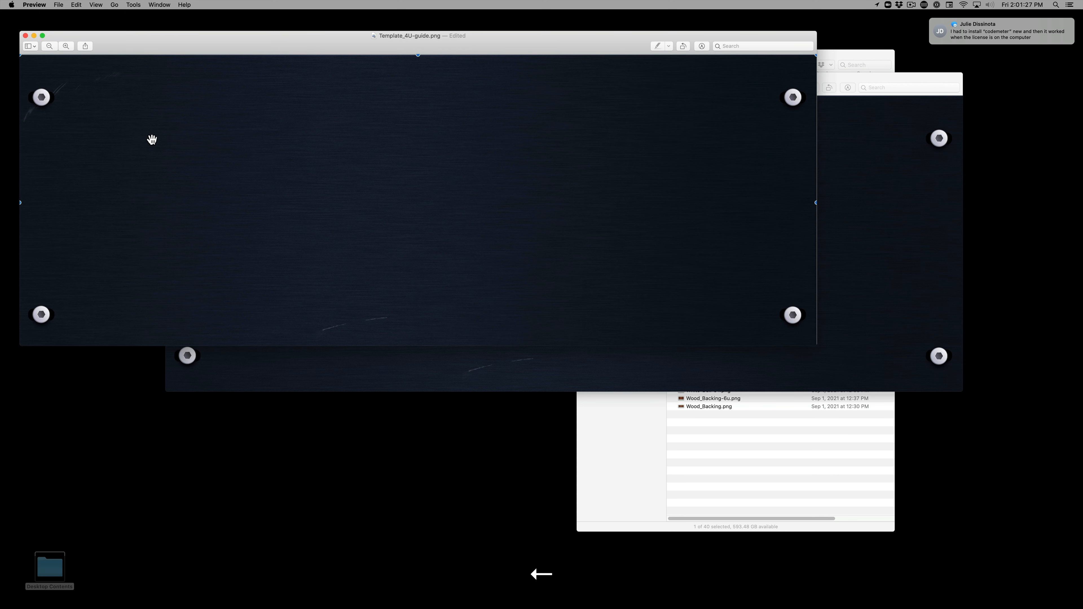
pyautogui.press('Right')
pyautogui.press('Left')
pyautogui.press('Right')
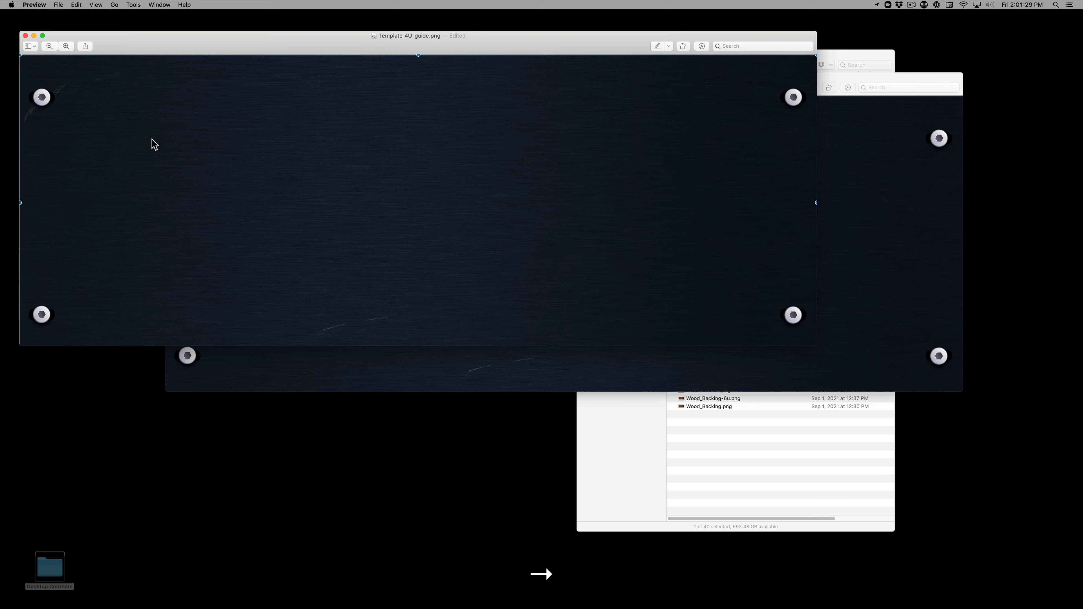
pyautogui.press('Left')
pyautogui.press('Left')
pyautogui.press('Right')
pyautogui.press('Down')
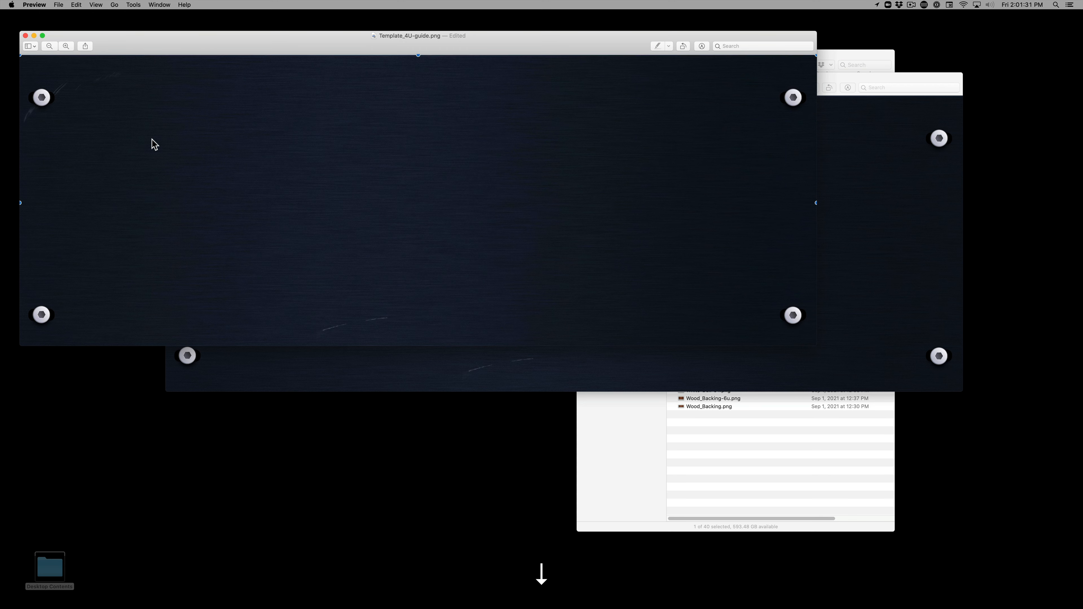
pyautogui.press('Up')
pyautogui.press('Up')
pyautogui.press('Down')
pyautogui.press('Up')
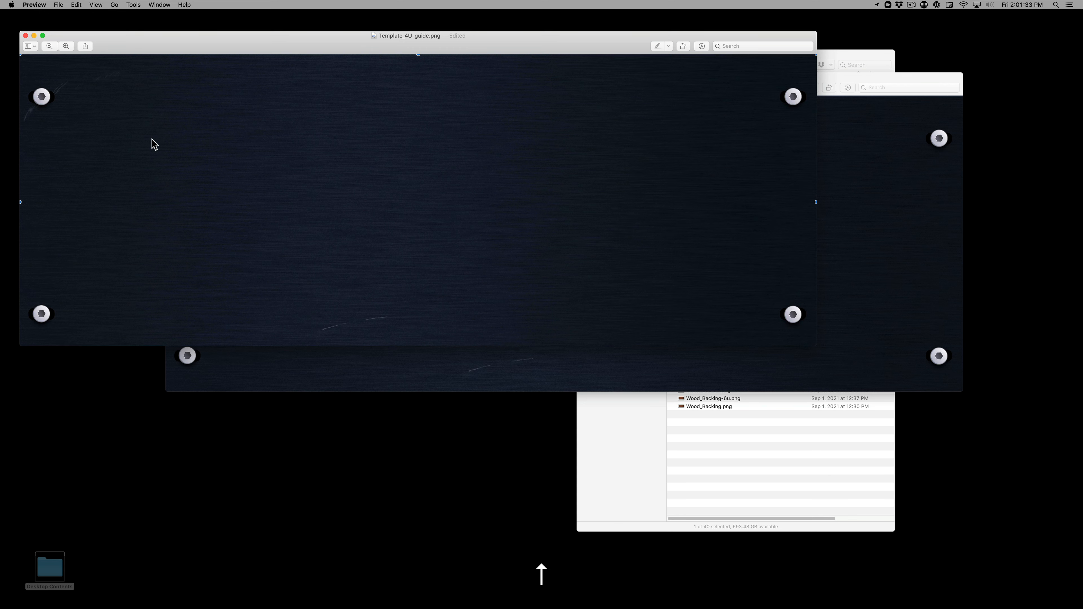
pyautogui.press('Down')
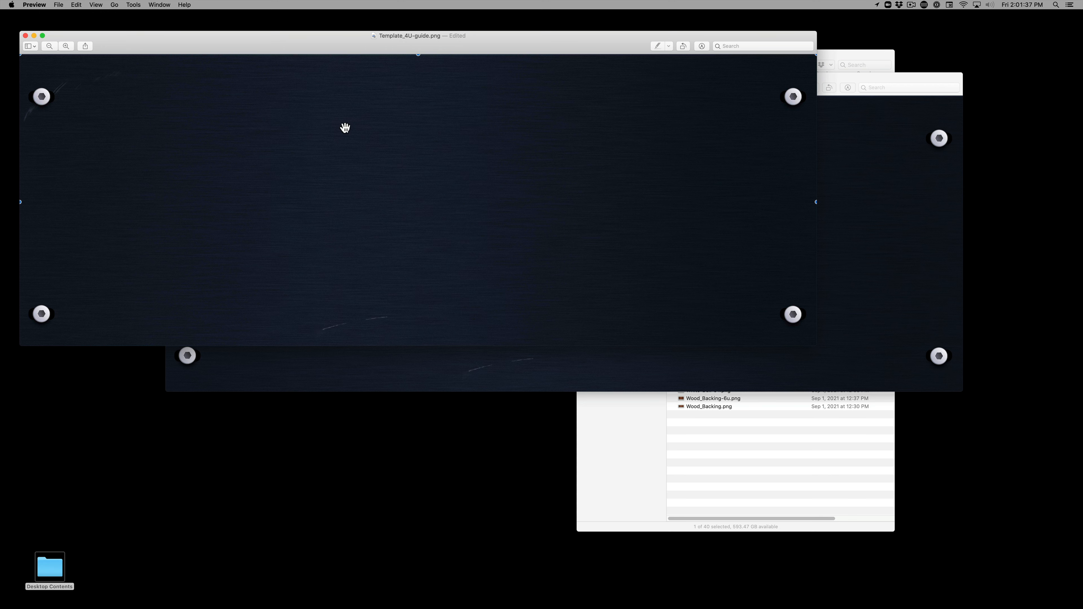
# - Close the Panel_Blue_Brushed.png window and return to the Combinator Assets folder in Finder
pyautogui.click(836, 84)
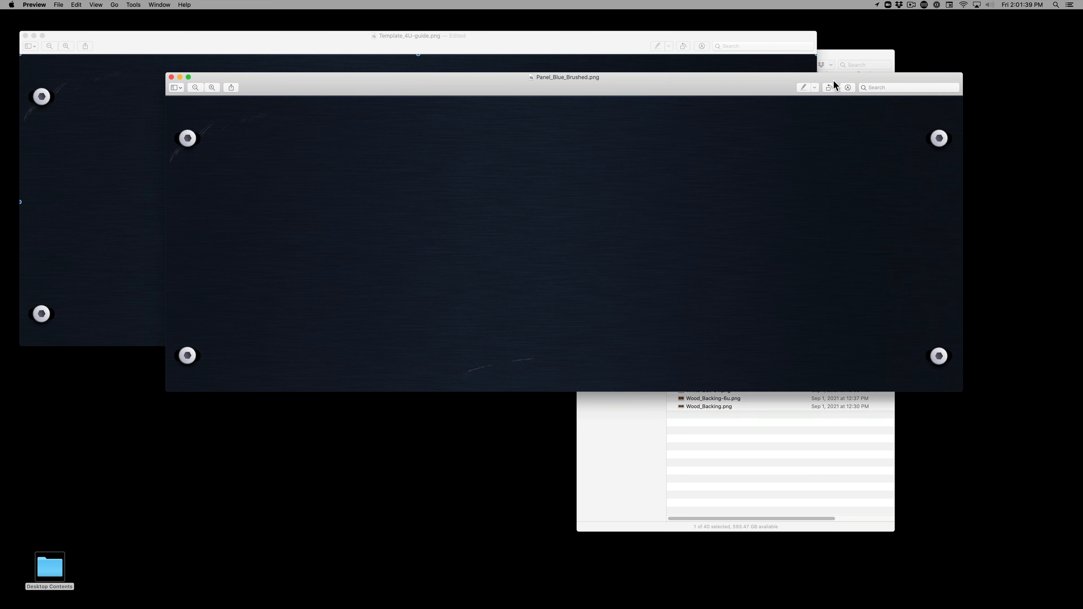
pyautogui.press('super+w')
pyautogui.click(835, 56)
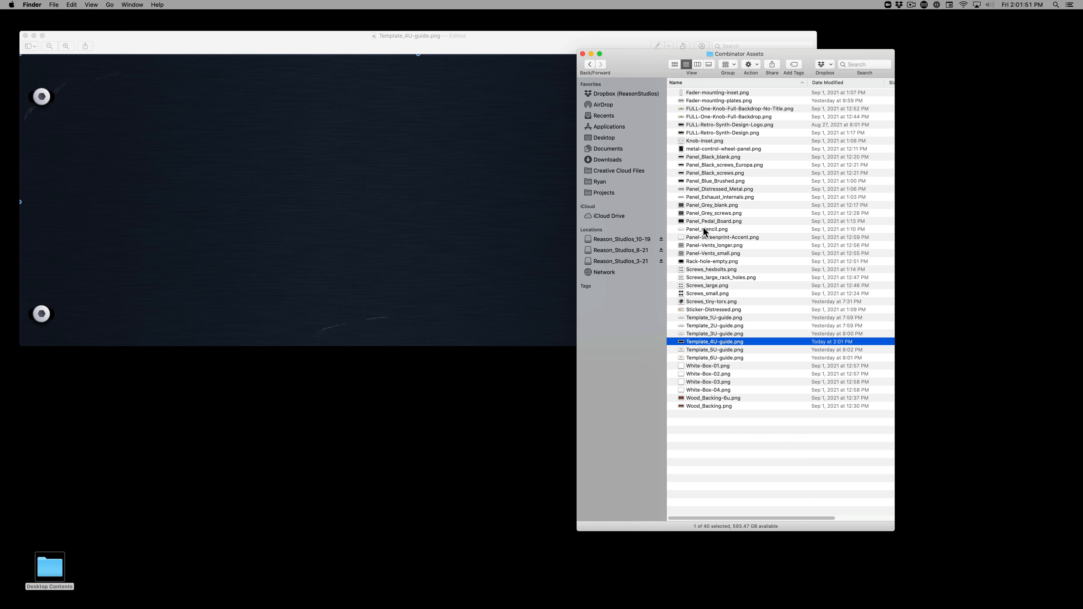
# - Preview Panel_Grey_screws.png in the Combinator Assets folder, open it to copy the image, and close its window
pyautogui.click(708, 205)
pyautogui.click(708, 213)
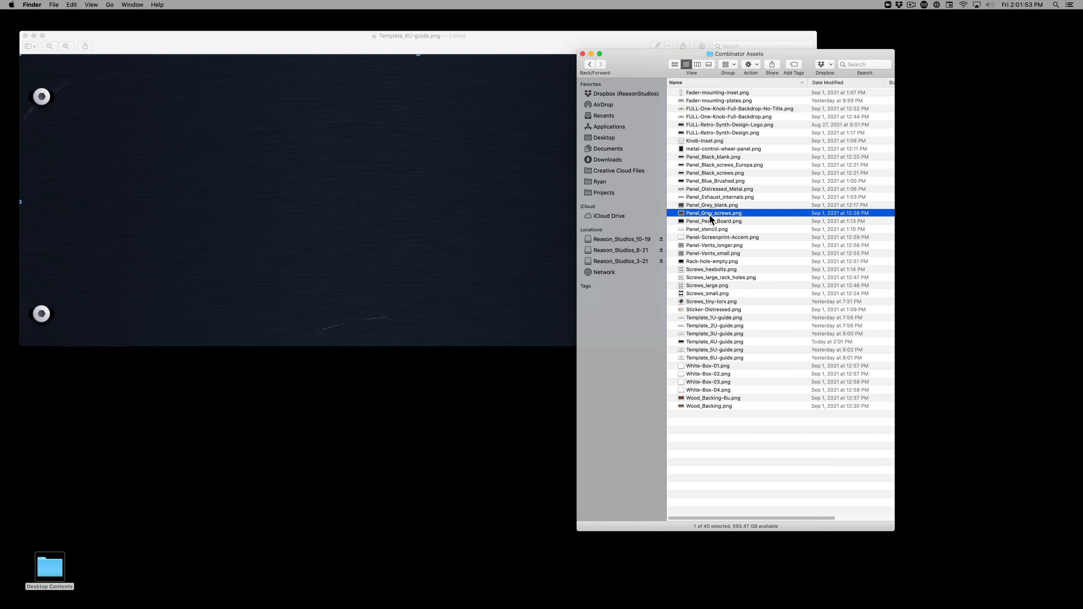
pyautogui.press('space')
pyautogui.press('space')
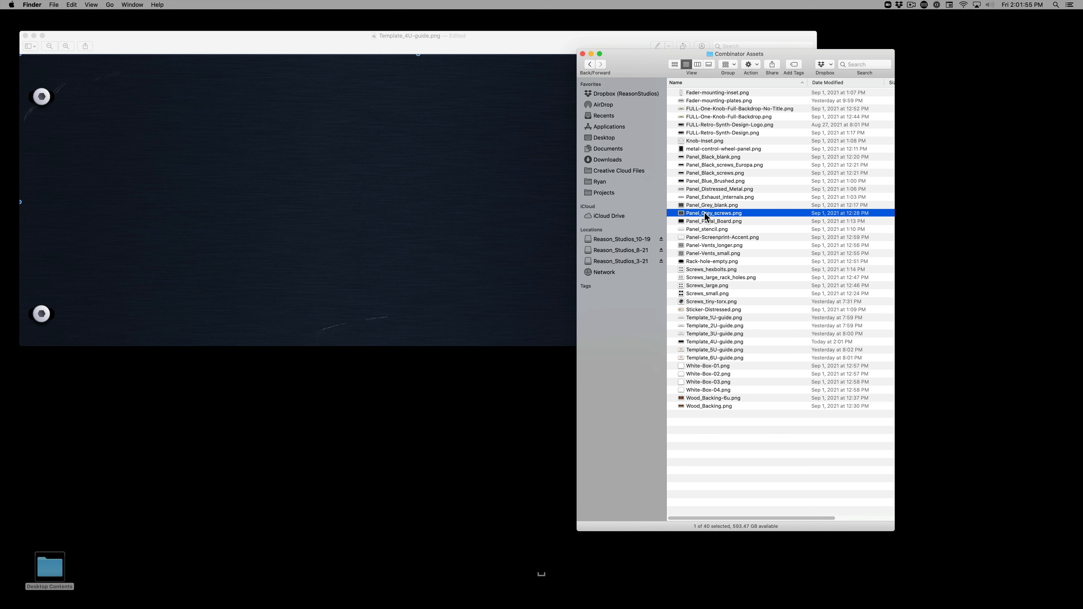
pyautogui.doubleClick(704, 213)
pyautogui.press('super+c')
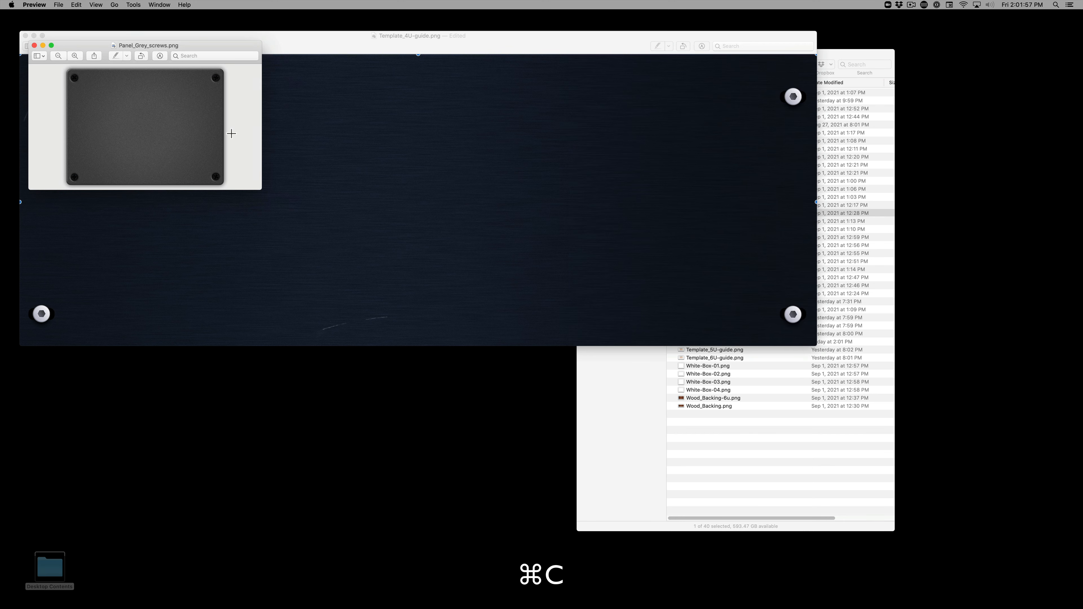
pyautogui.click(34, 45)
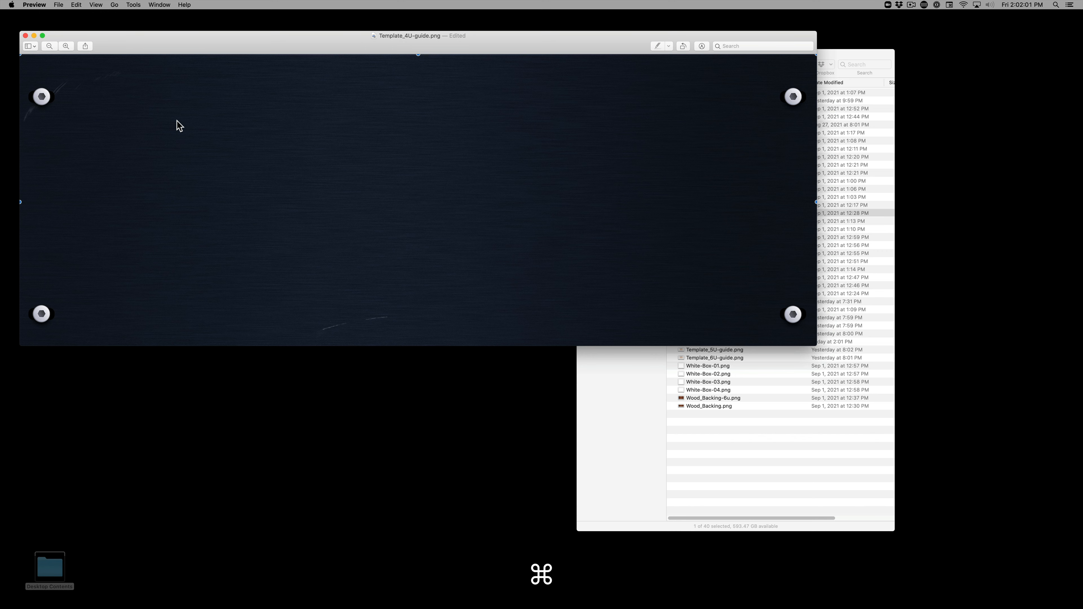
# - Paste the grey screwed panel twice into Template_4U-guide.png, stacking the copies one above the other between the left-hand screws and the centre
pyautogui.press('super+v')
pyautogui.moveTo(412, 205); pyautogui.dragTo(174, 253)
pyautogui.press('super+v')
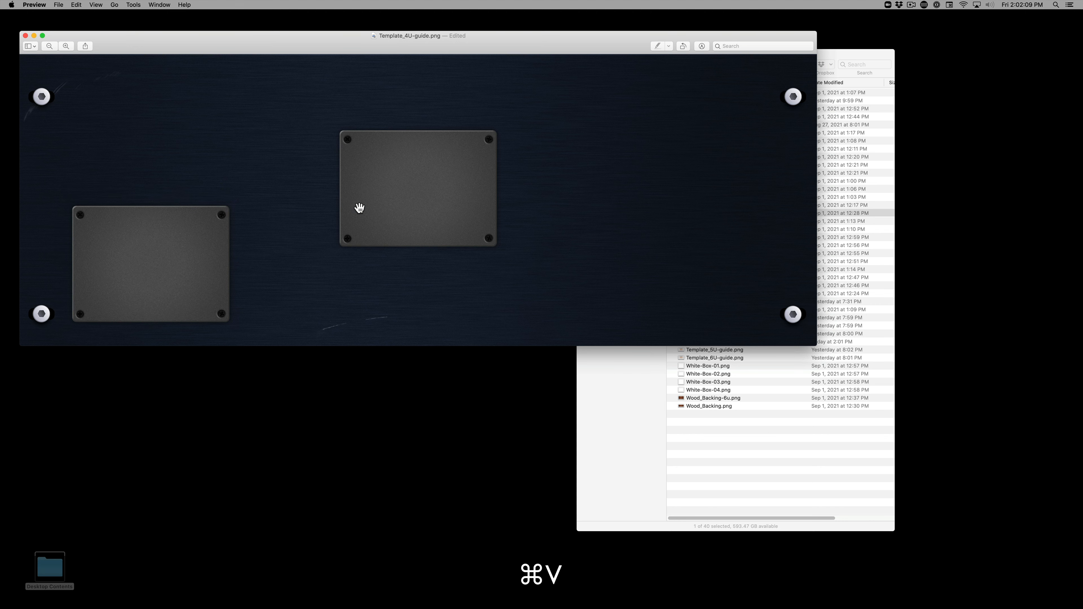
pyautogui.moveTo(358, 208); pyautogui.dragTo(112, 146)
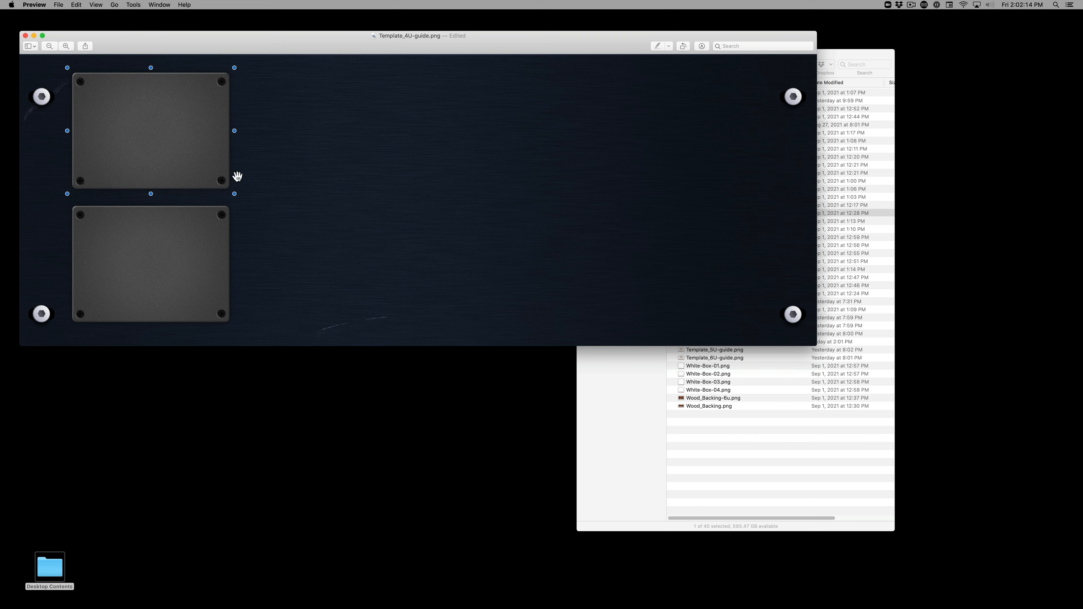
# - Open Fader-mounting-plates.png from the Combinator Assets folder and move its window over the middle of the template
pyautogui.click(692, 438)
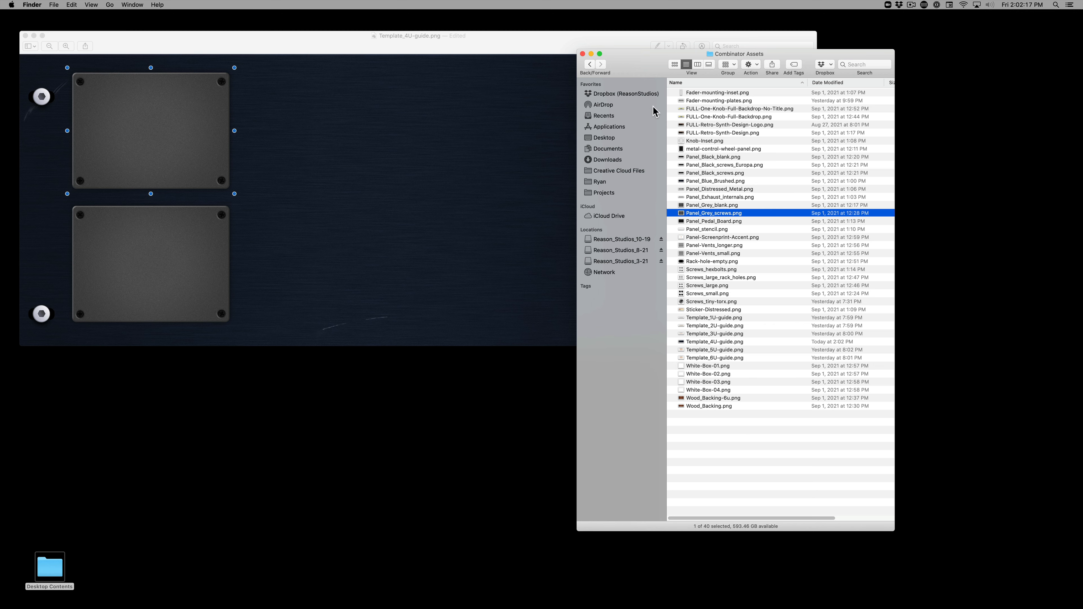
pyautogui.click(697, 101)
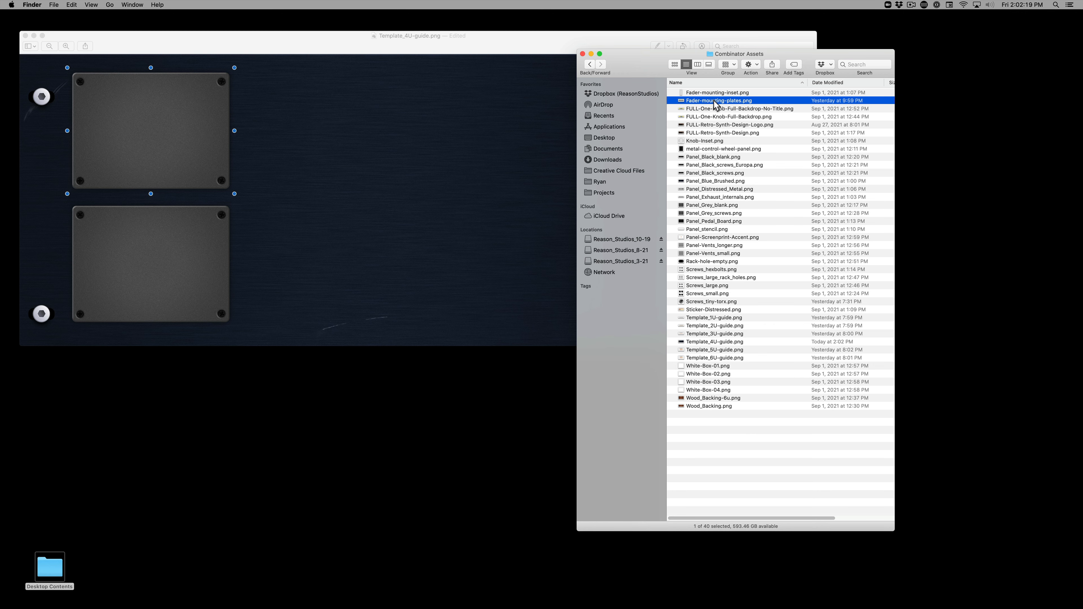
pyautogui.doubleClick(717, 105)
pyautogui.moveTo(130, 46); pyautogui.dragTo(465, 125)
# - Try to paste the whole row of fader mounting plates beside the grey panels in the template, and undo it
pyautogui.press('super+c')
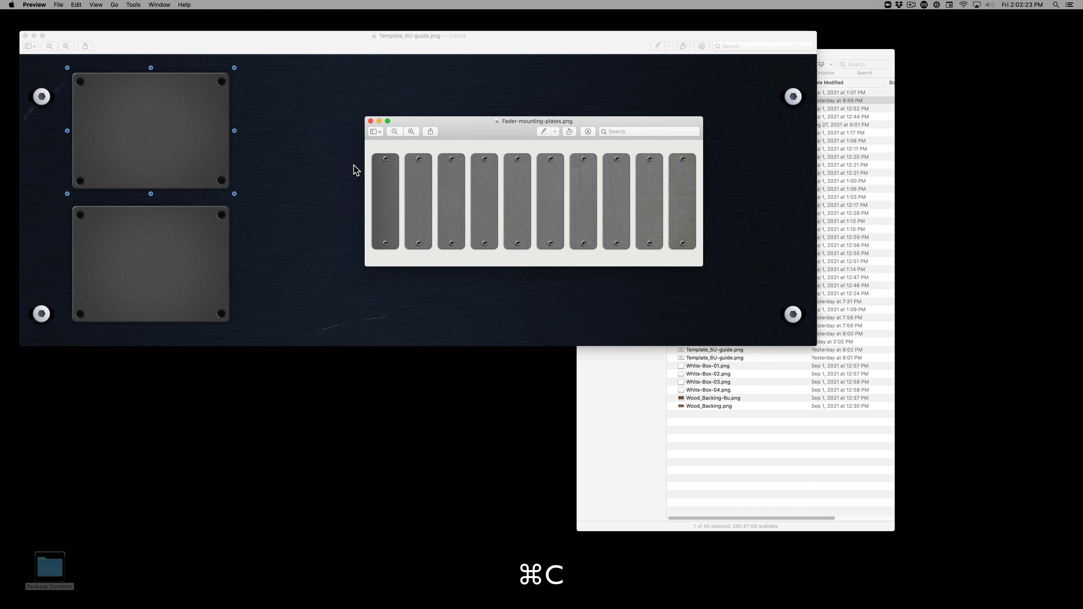
pyautogui.click(353, 166)
pyautogui.moveTo(306, 173); pyautogui.dragTo(329, 164)
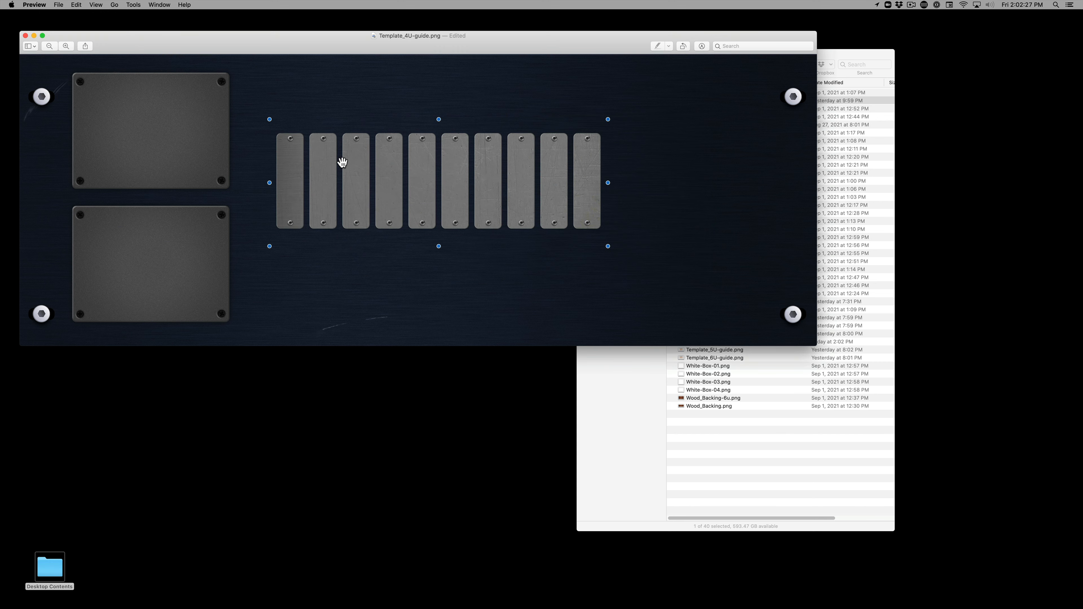
pyautogui.press('super+z')
pyautogui.press('super+z')
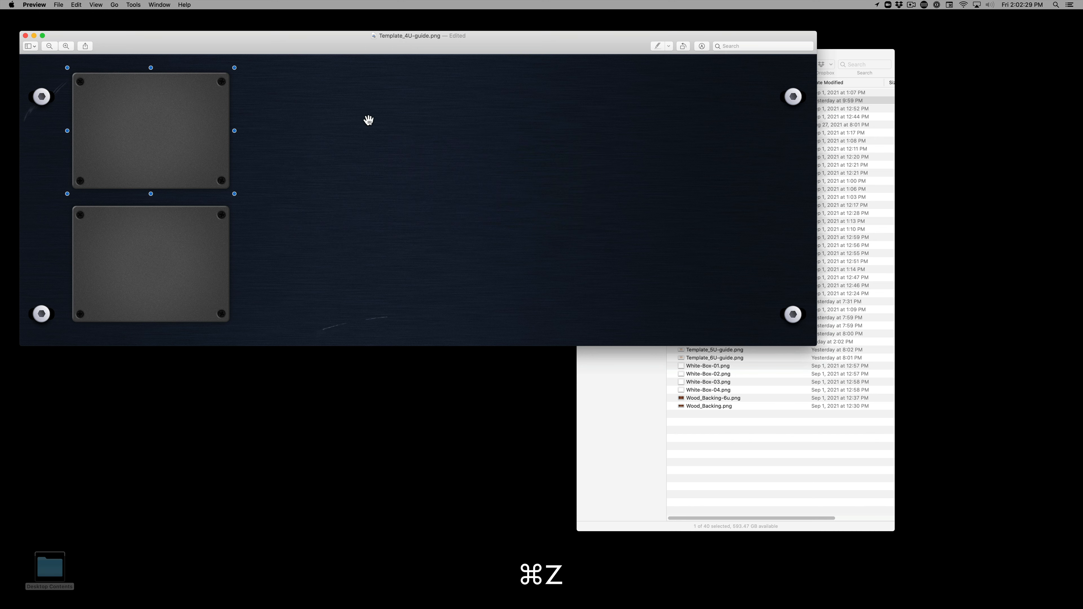
# - Copy only the first plate from Fader-mounting-plates.png and paste it into the template directly beside the upper grey panel
pyautogui.press('super+grave')
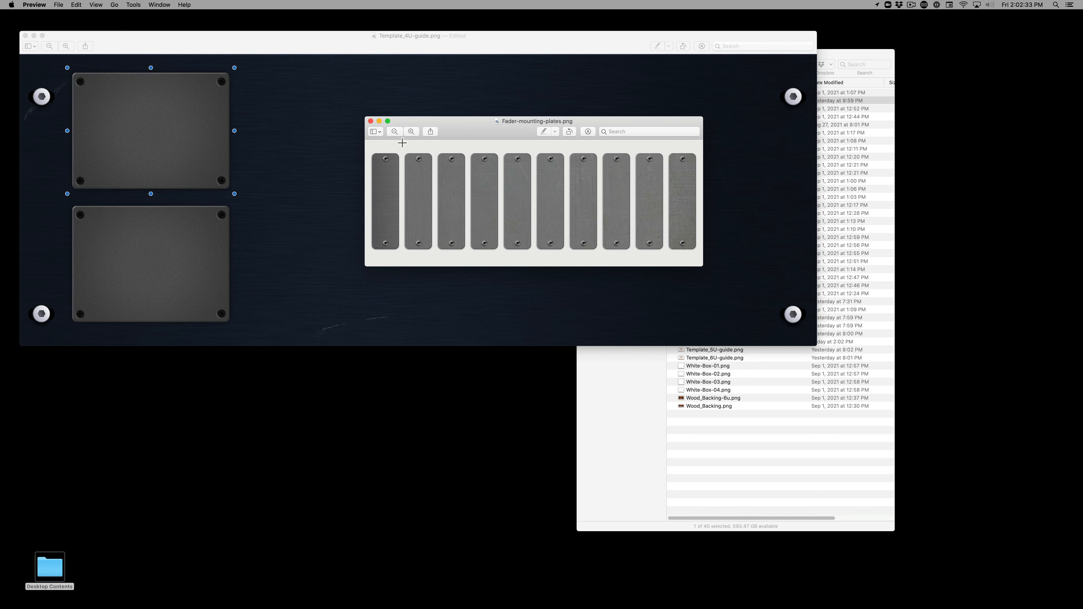
pyautogui.moveTo(402, 143); pyautogui.dragTo(368, 252)
pyautogui.press('cmd+c')
pyautogui.click(353, 174)
pyautogui.press('cmd+v')
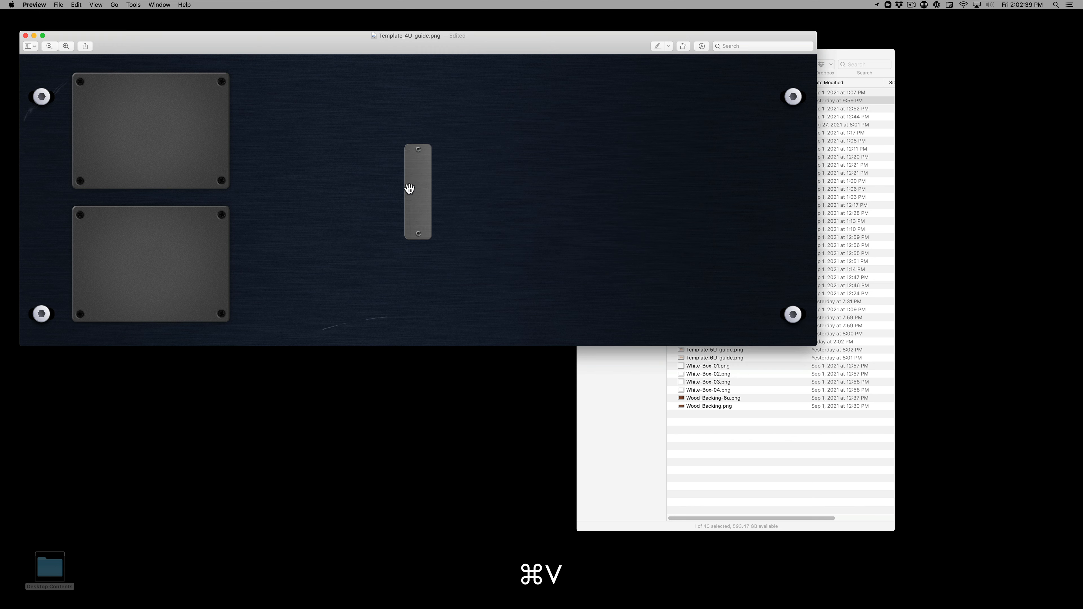
pyautogui.moveTo(409, 189); pyautogui.dragTo(259, 124)
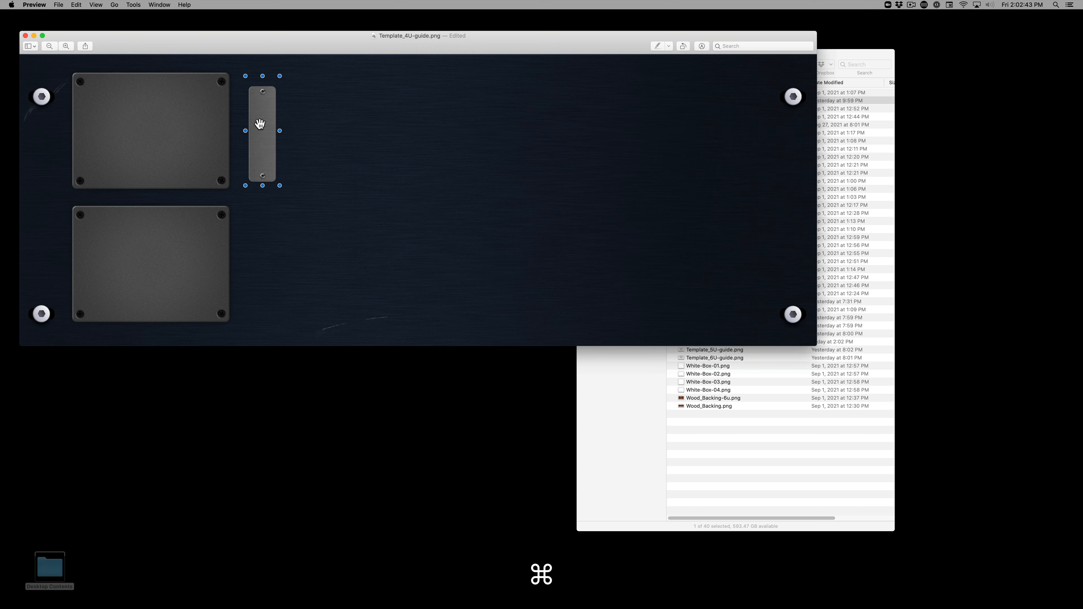
# - Copy the fourth plate from Fader-mounting-plates.png and paste it into the template just to the right of the first fader plate
pyautogui.press('cmd+grave')
pyautogui.moveTo(468, 149); pyautogui.dragTo(484, 251)
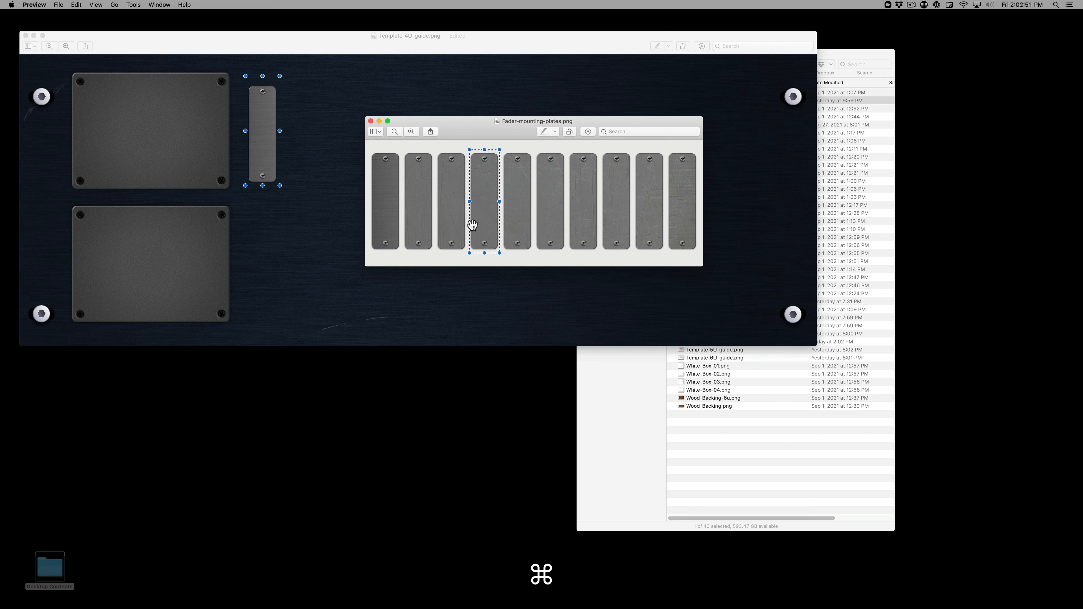
pyautogui.press('cmd+c')
pyautogui.click(330, 148)
pyautogui.press('cmd+v')
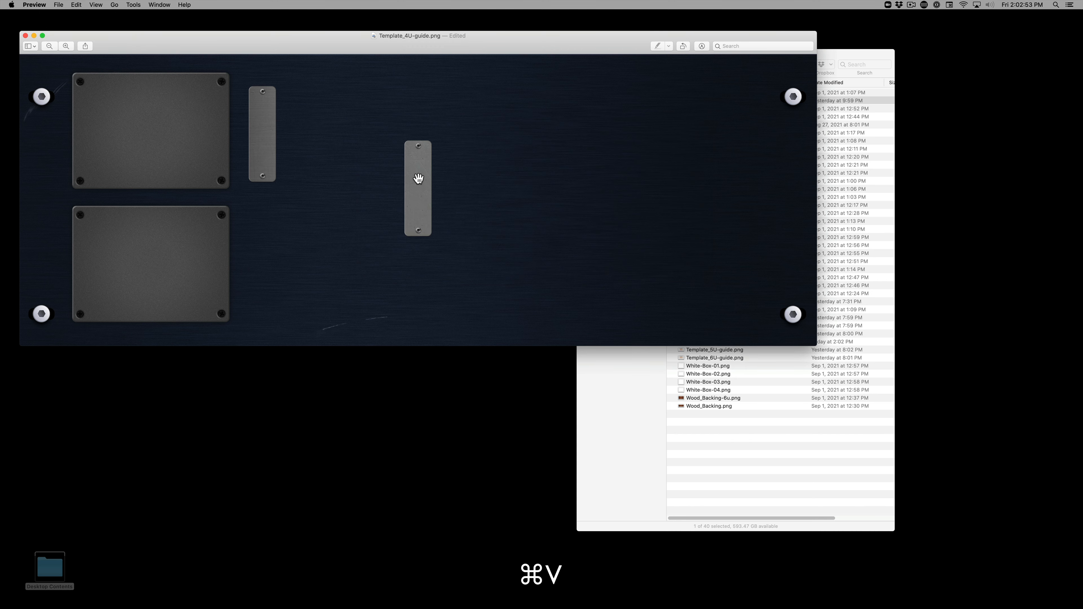
pyautogui.moveTo(419, 179); pyautogui.dragTo(297, 126)
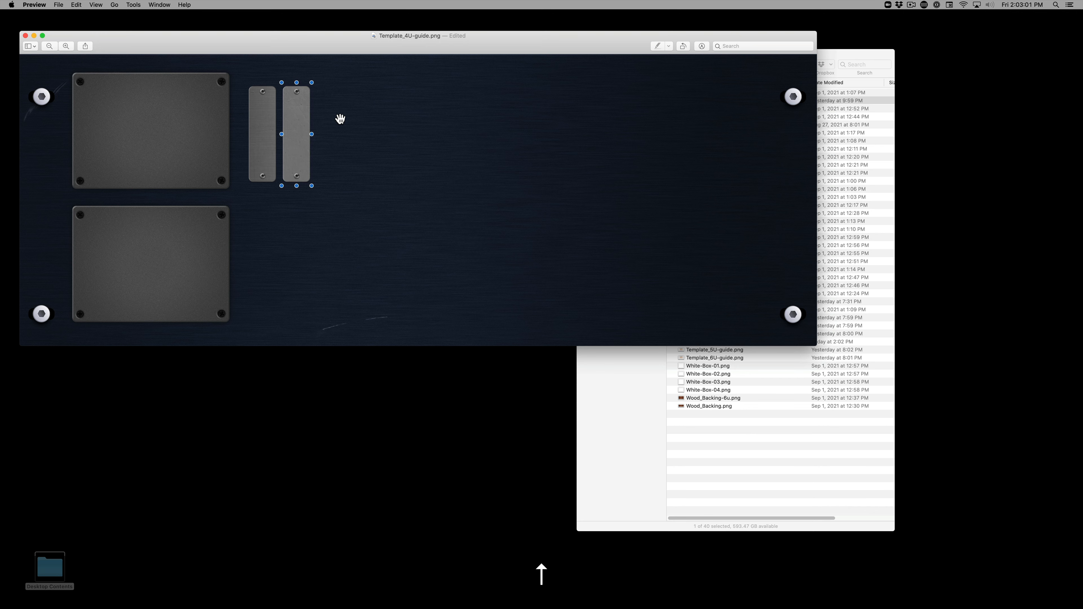
# - Copy the fifth plate from Fader-mounting-plates.png and paste it into the template as the third plate in the row
pyautogui.press('super+Tab')
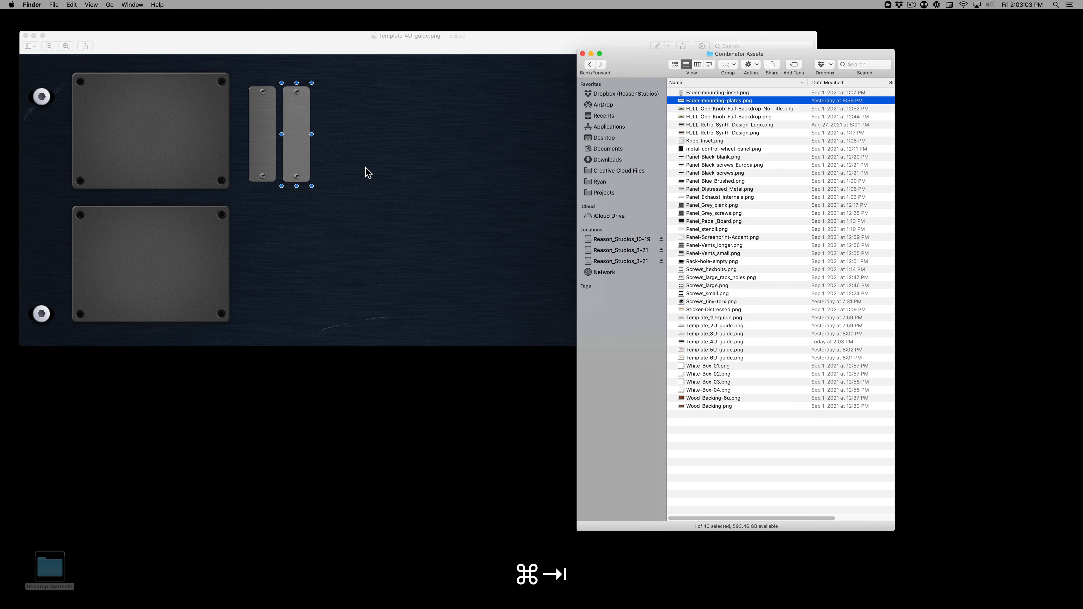
pyautogui.press('super+o')
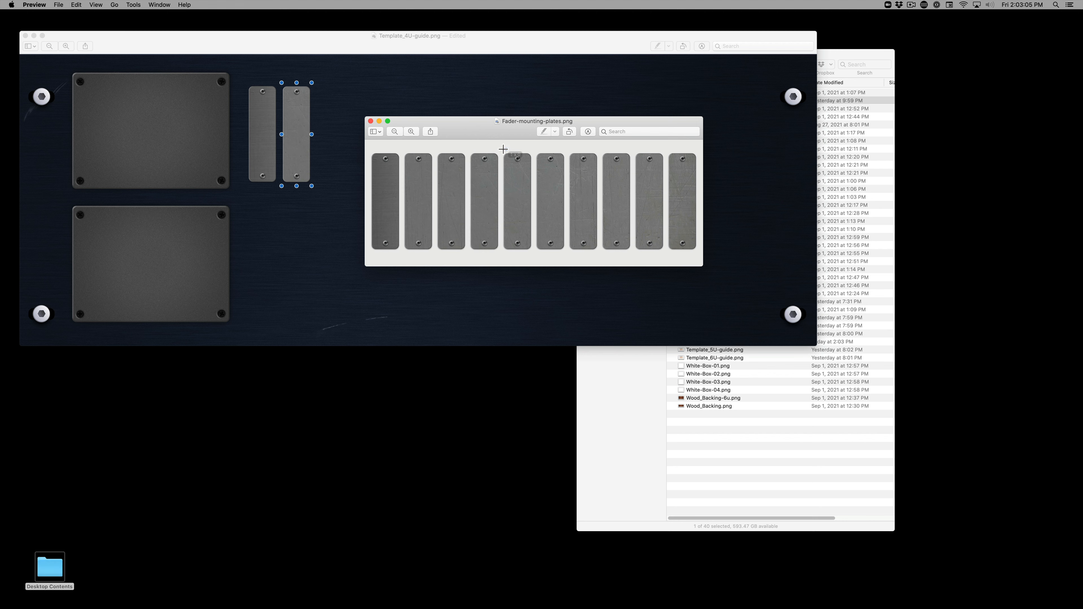
pyautogui.moveTo(501, 149); pyautogui.dragTo(534, 264)
pyautogui.press('cmd+c')
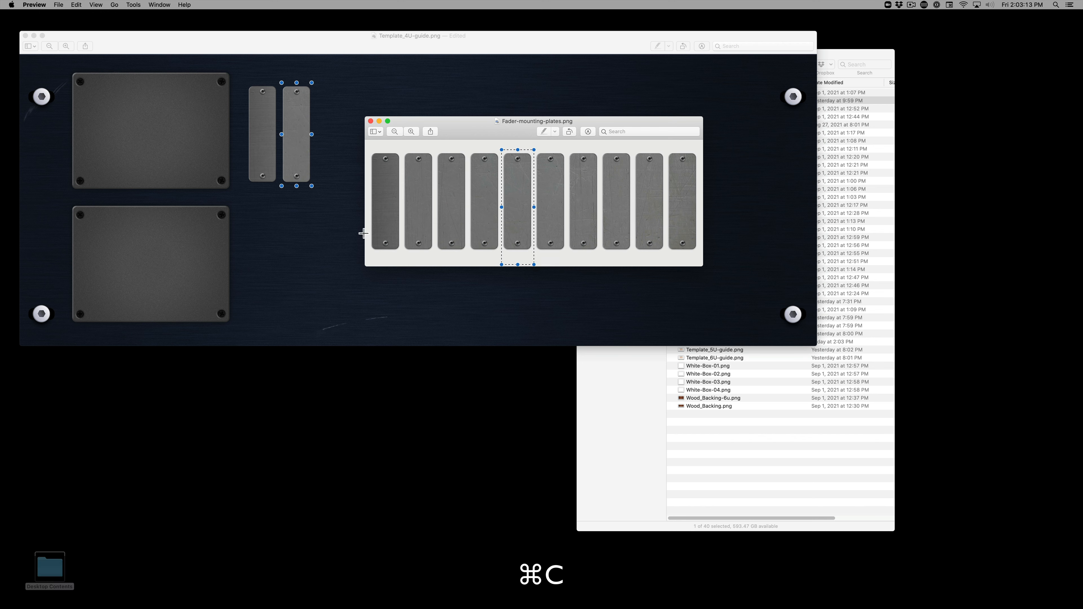
pyautogui.click(363, 231)
pyautogui.press('cmd+v')
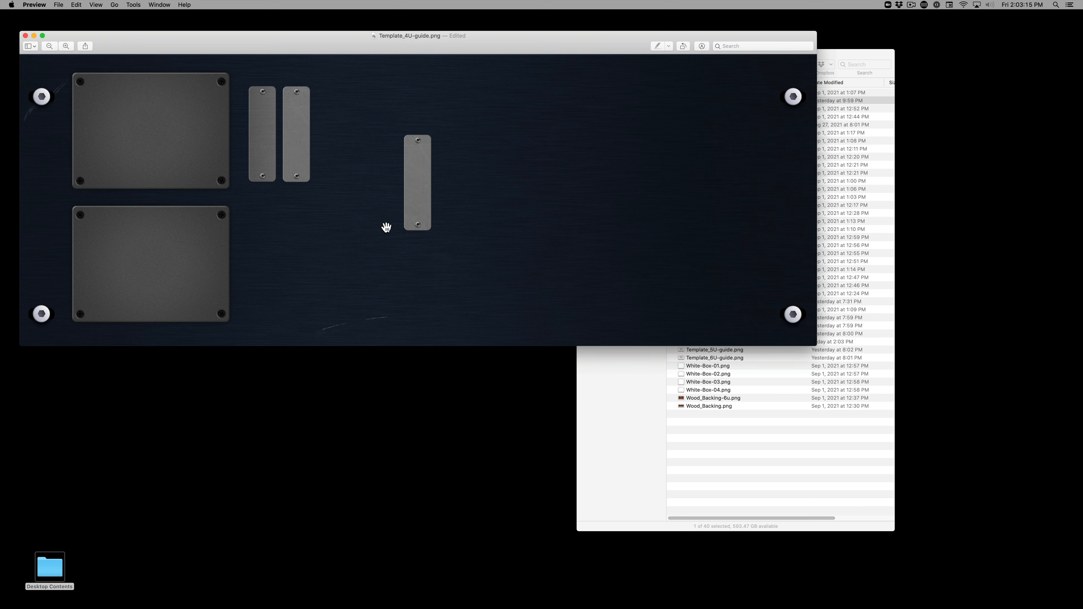
pyautogui.moveTo(416, 197); pyautogui.dragTo(327, 115)
# - Nudge the third fader plate until it is level with the other two and evenly spaced
pyautogui.press('Left')
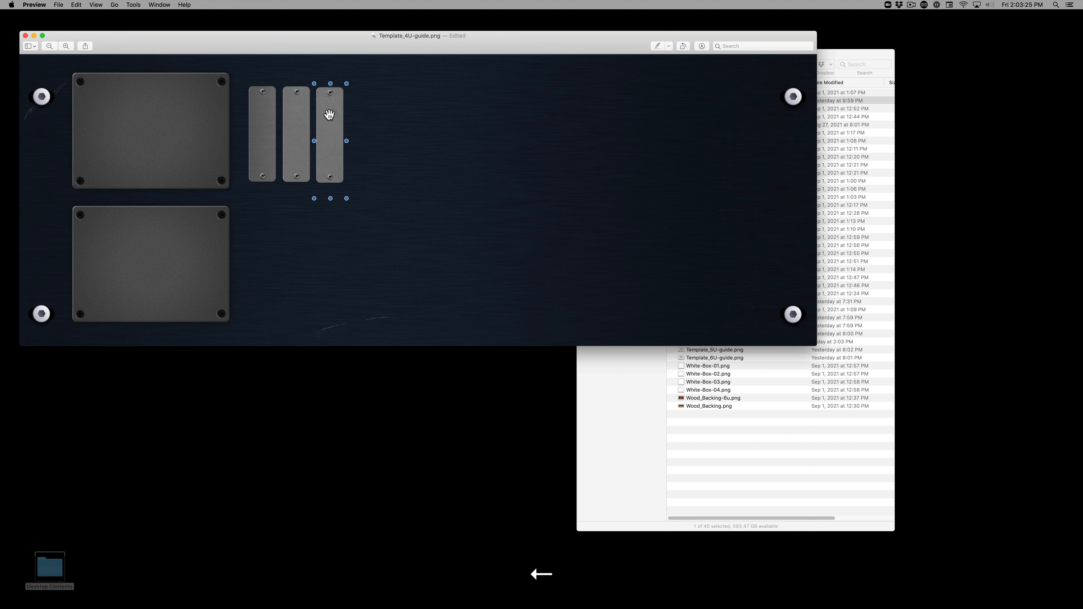
pyautogui.press('Up')
pyautogui.press('Up')
pyautogui.press('Right')
pyautogui.press('Down')
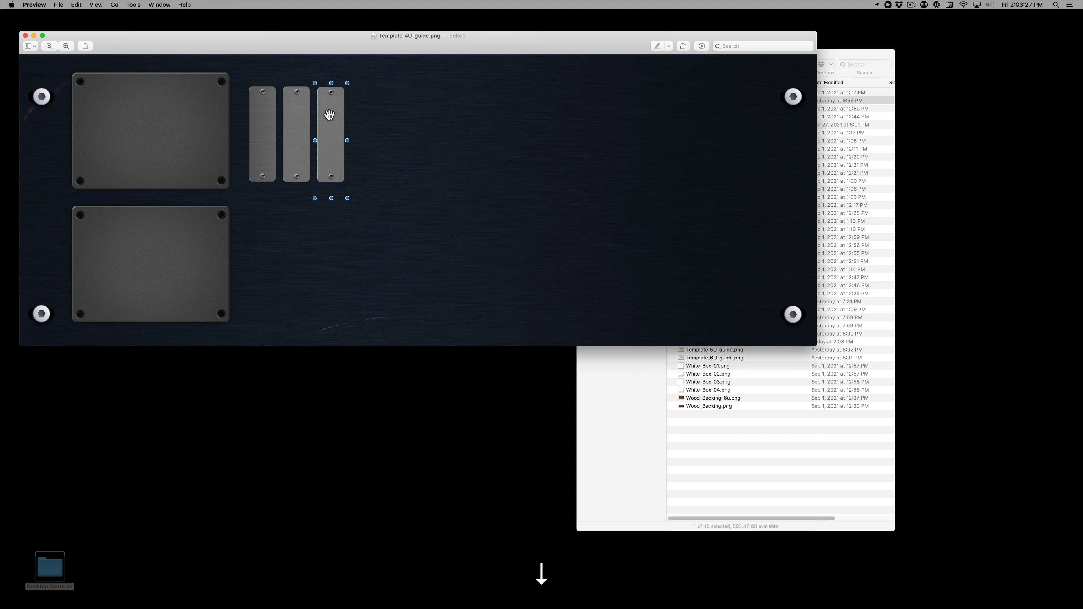
pyautogui.press('Up')
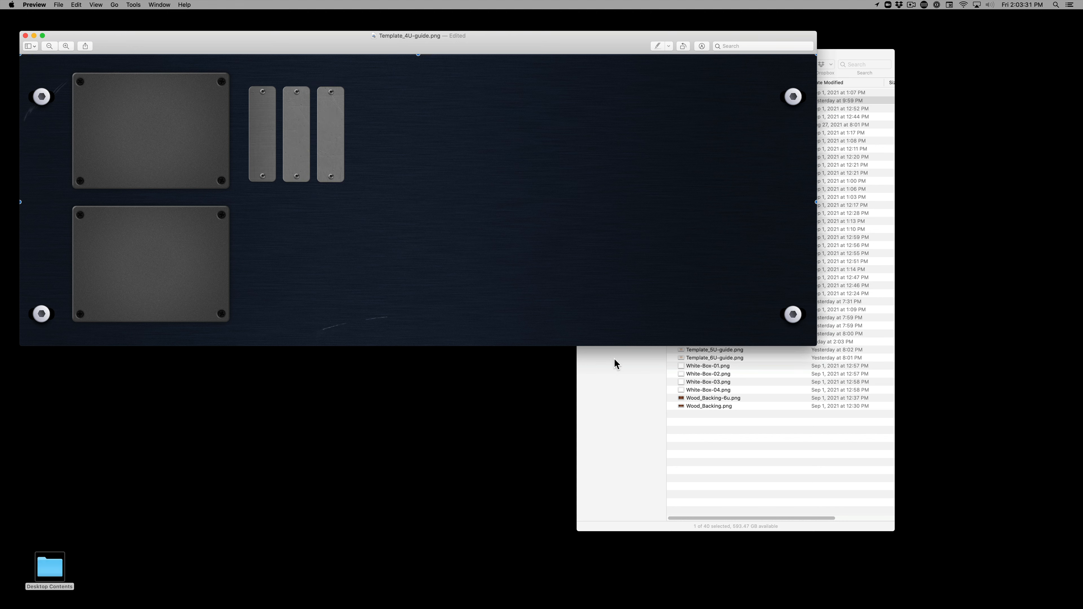
# - Preview White-Box-02.png and White-Box-01.png in the Combinator Assets folder, and open White-Box-03.png to copy its outline
pyautogui.click(737, 411)
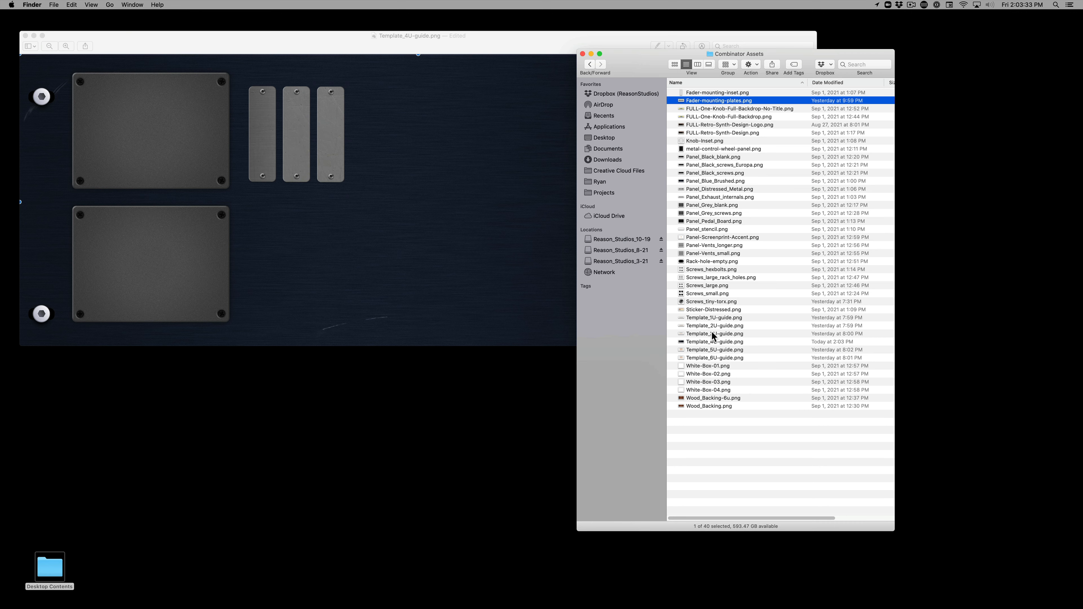
pyautogui.click(703, 373)
pyautogui.press('space')
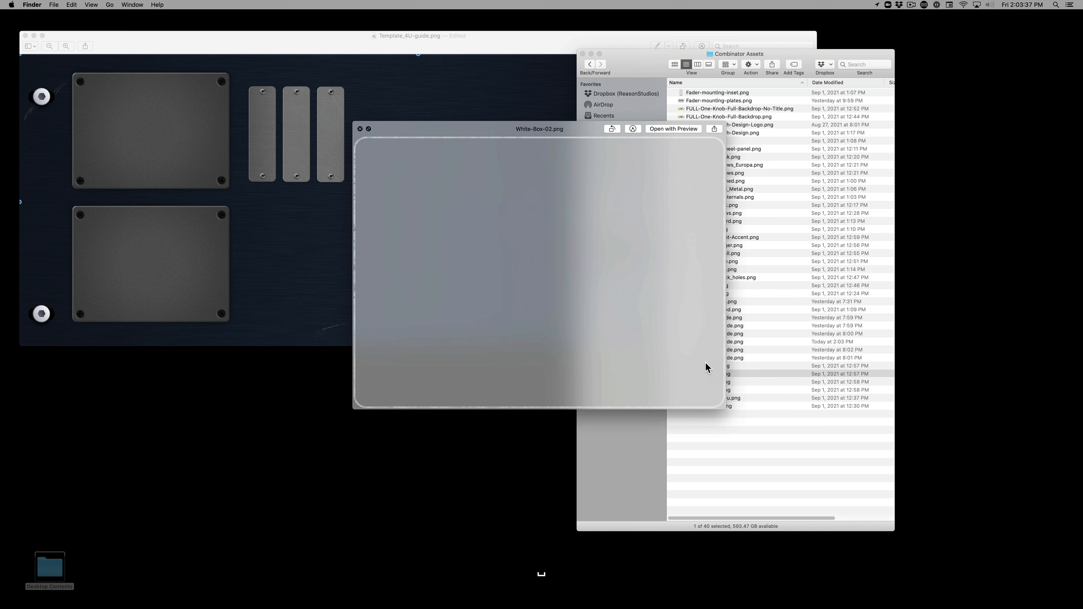
pyautogui.press('space')
pyautogui.press('space')
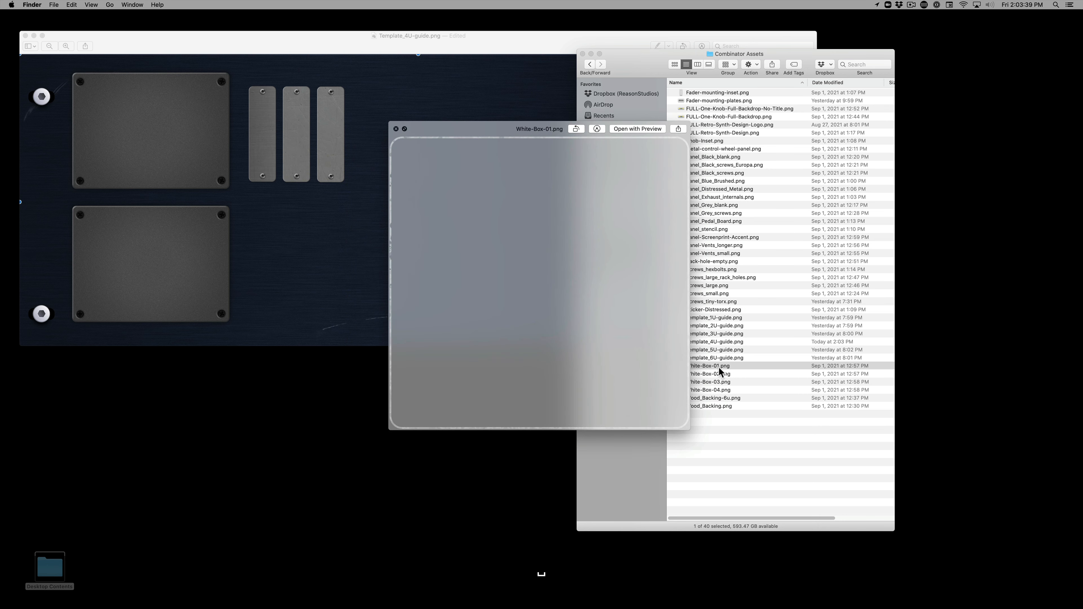
pyautogui.press('space')
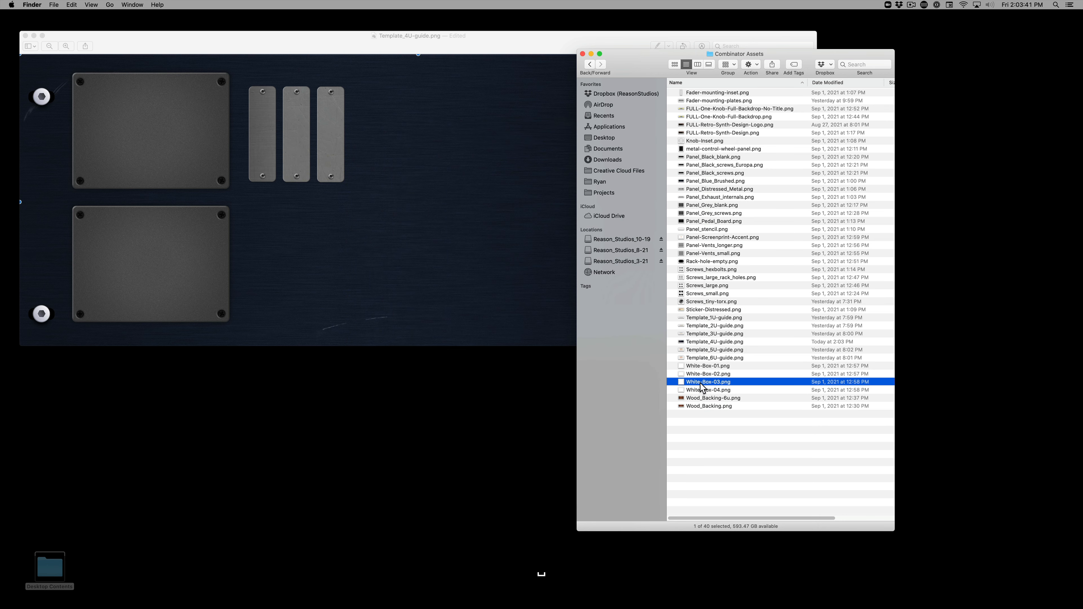
pyautogui.click(707, 383)
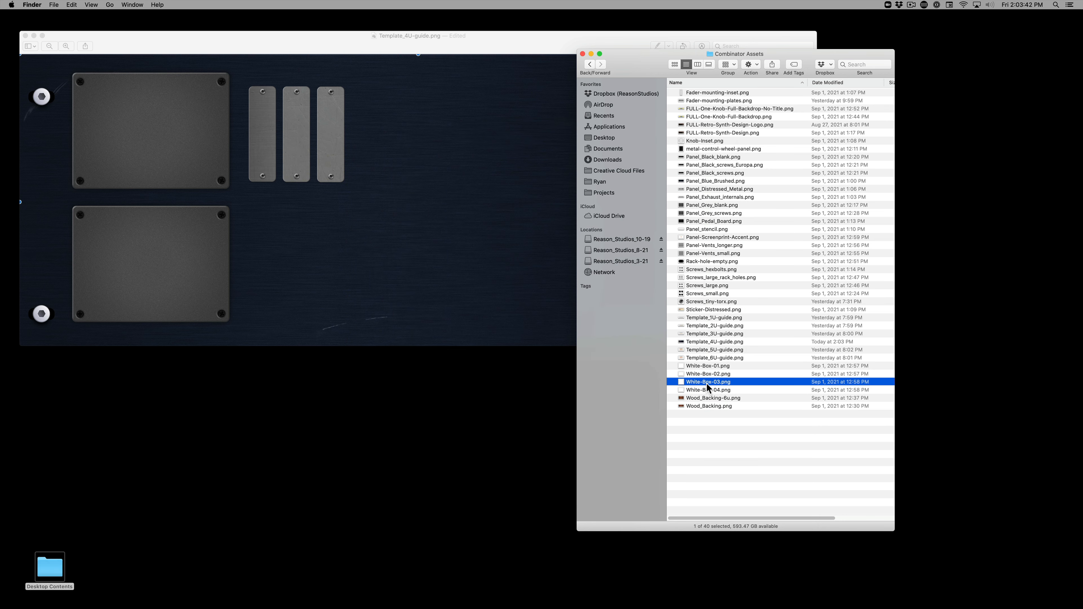
pyautogui.doubleClick(685, 384)
pyautogui.press('cmd+c')
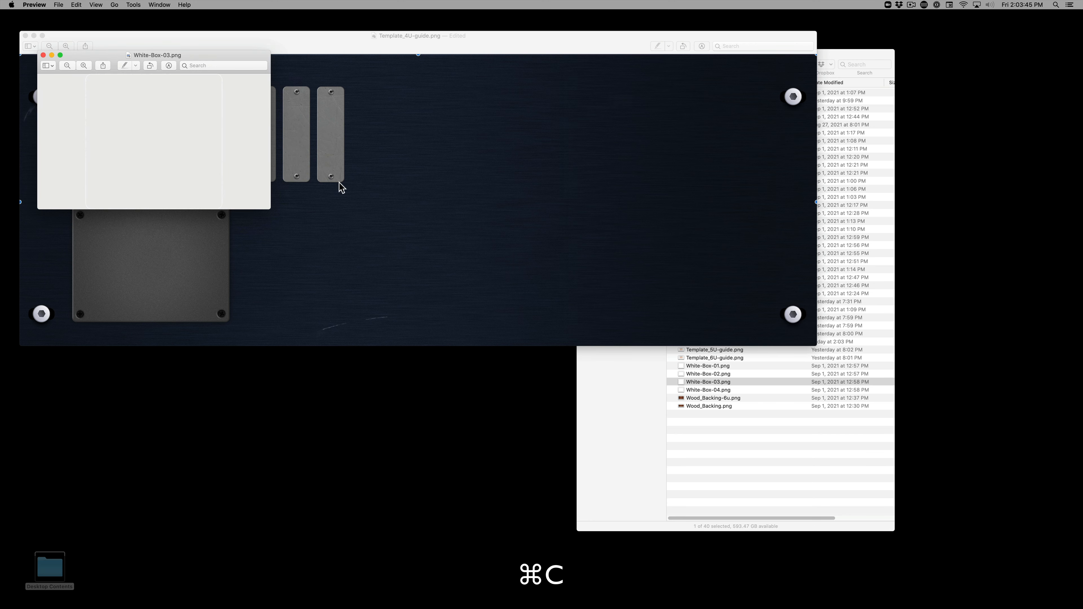
# - Close the White-Box-03.png window and paste the white outline into the template below the three fader plates
pyautogui.press('super+w')
pyautogui.press('super+v')
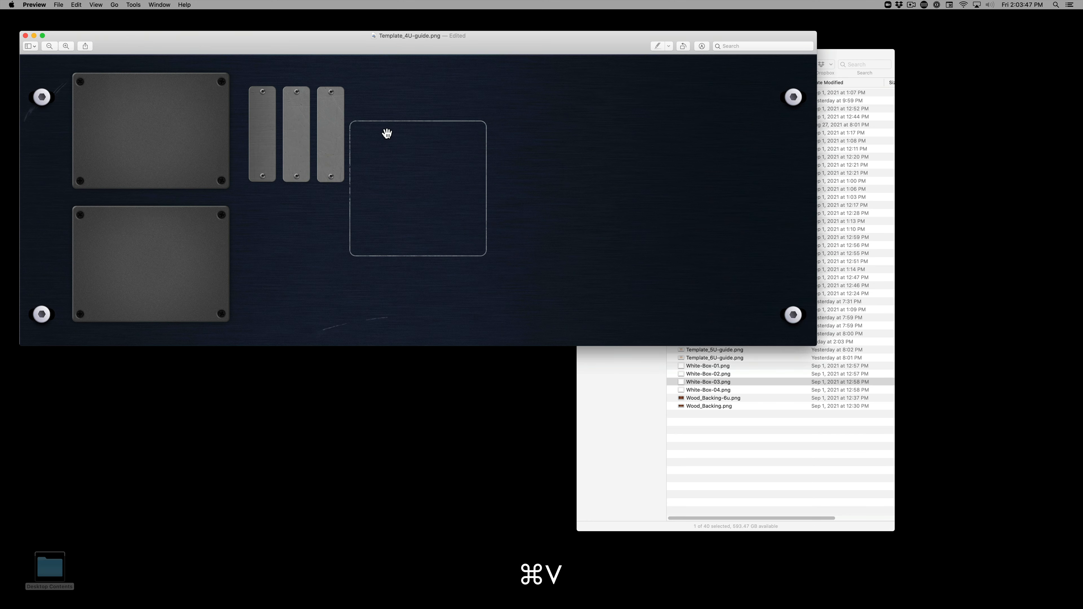
pyautogui.moveTo(382, 125); pyautogui.dragTo(276, 193)
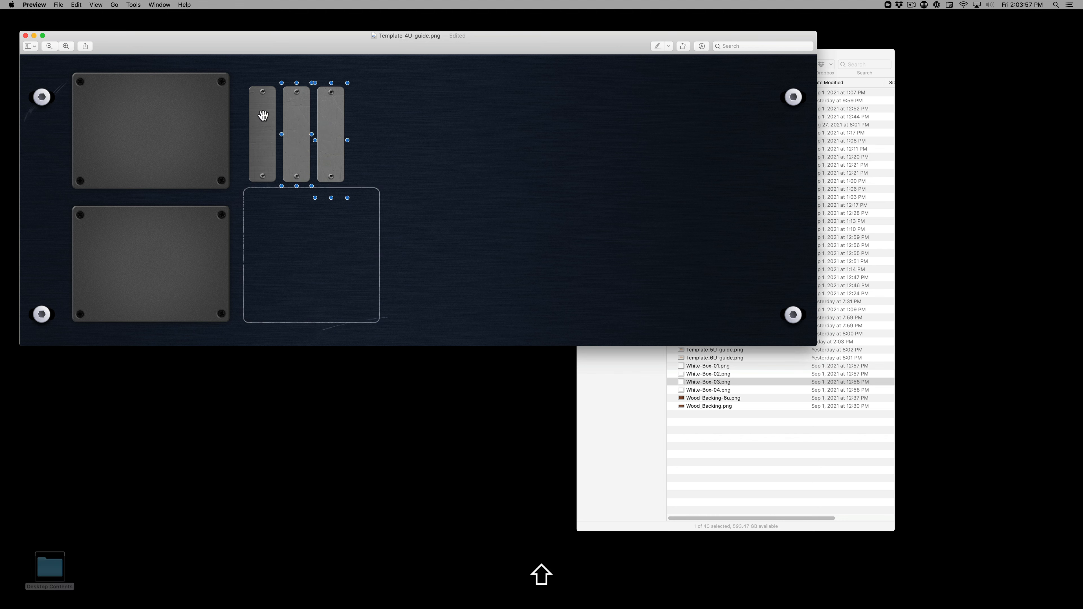
# - Move the three fader plates up together until level with the upper grey panel's top edge, and return to the Combinator Assets folder
pyautogui.hotkey('shift', 'Down')
pyautogui.hotkey('shift', 'Up')
pyautogui.hotkey('shift', 'Up')
pyautogui.hotkey('shift', 'Up')
pyautogui.hotkey('shift', 'Up')
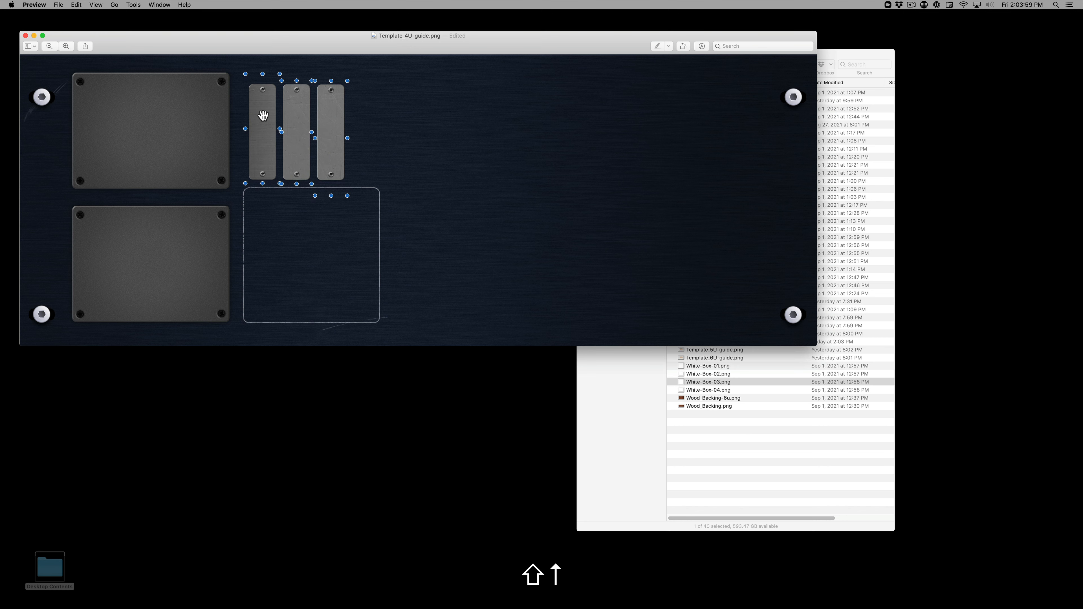
pyautogui.hotkey('shift', 'Up')
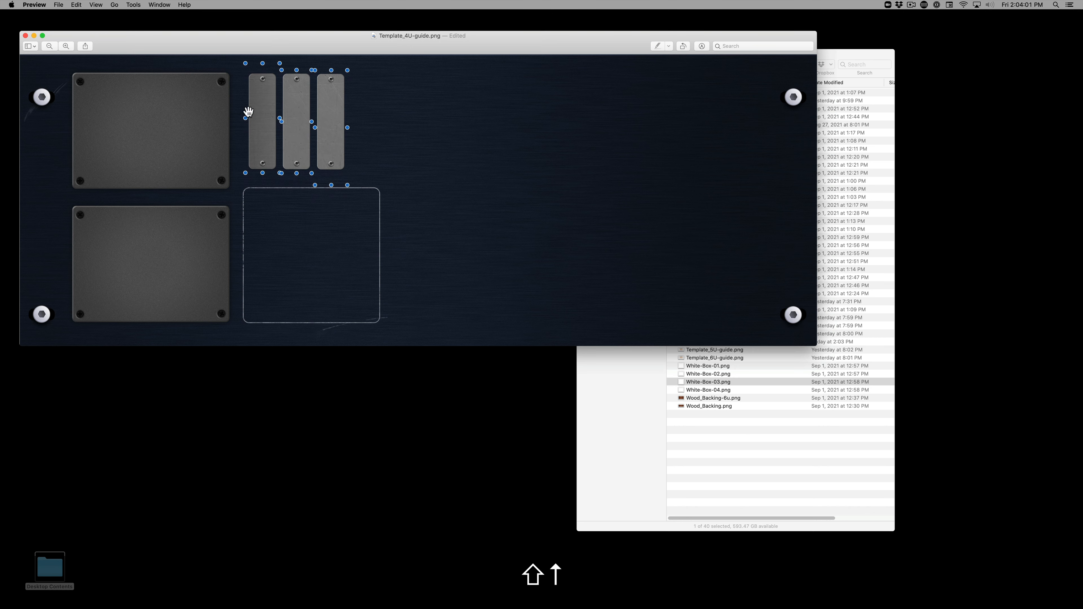
pyautogui.click(486, 175)
pyautogui.click(734, 477)
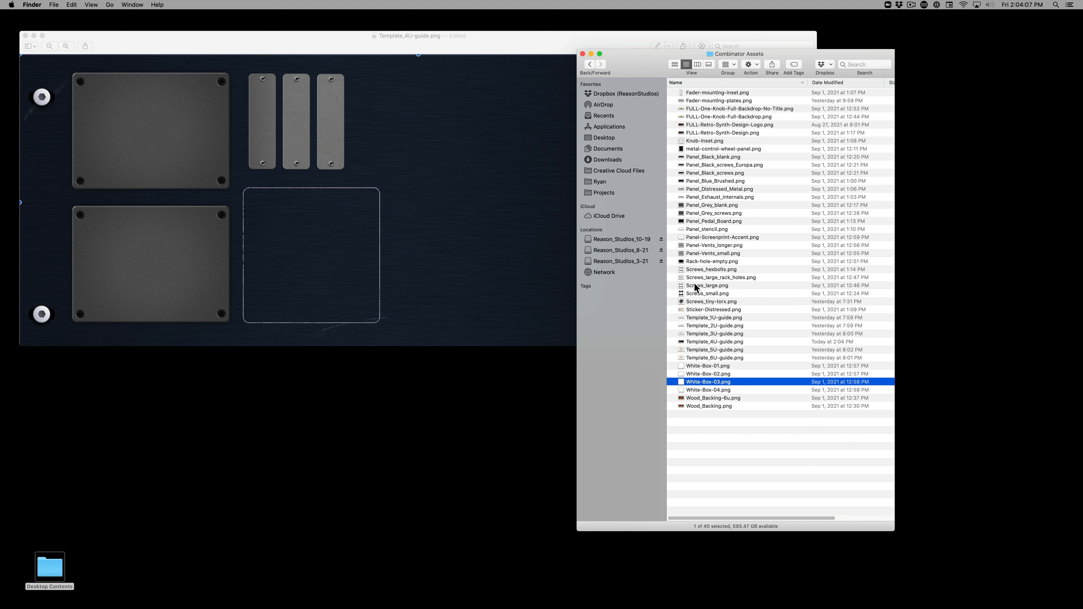
# - Preview Panel-Vents_small.png and Panel-Vents_longer.png in the Combinator Assets folder
pyautogui.click(695, 278)
pyautogui.click(695, 254)
pyautogui.press('space')
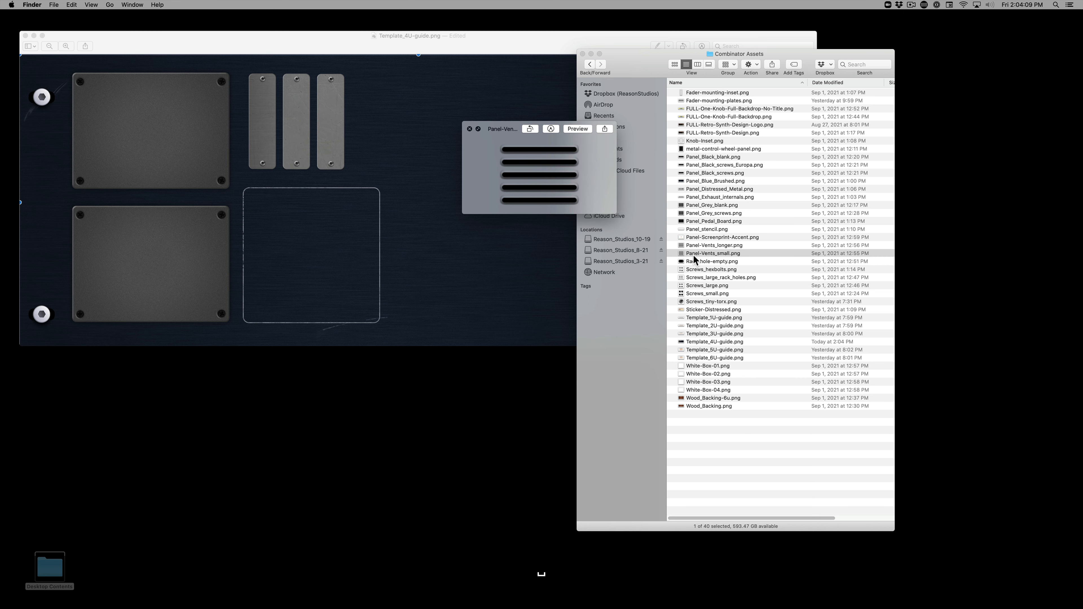
pyautogui.press('Up')
pyautogui.press('Up')
pyautogui.press('Up')
pyautogui.press('Down')
pyautogui.press('Down')
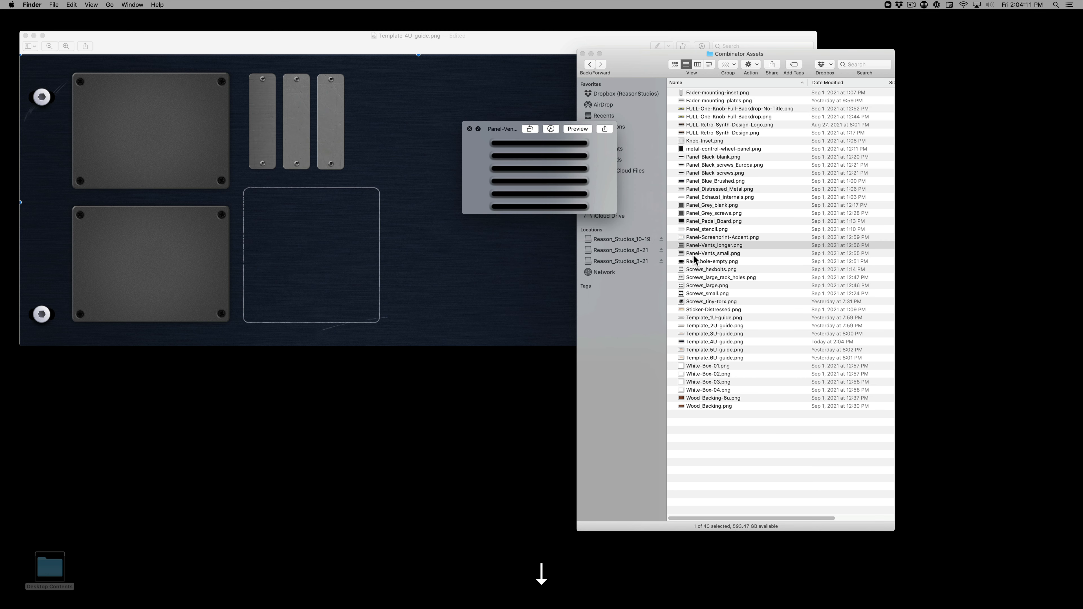
pyautogui.press('space')
# - Copy the vents from Panel-Vents_longer.png into the template and place them just inside the upper-right rack screw
pyautogui.doubleClick(699, 246)
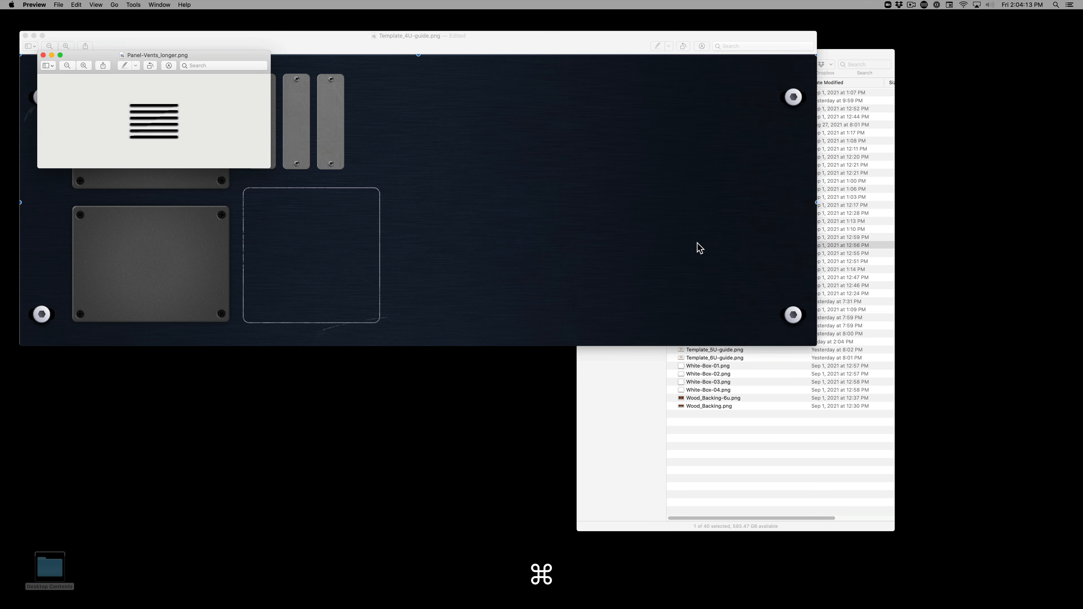
pyautogui.press('cmd+c')
pyautogui.click(536, 201)
pyautogui.press('cmd+v')
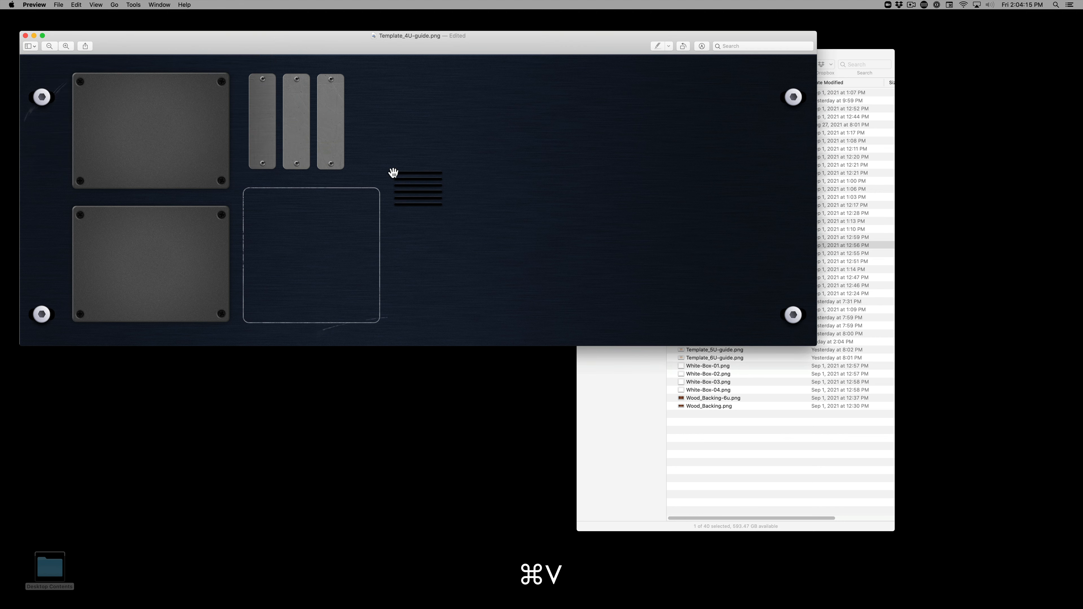
pyautogui.moveTo(409, 183); pyautogui.dragTo(738, 89)
# - Duplicate the vent block three times and stack the copies in an aligned column directly below the first
pyautogui.press('super+c')
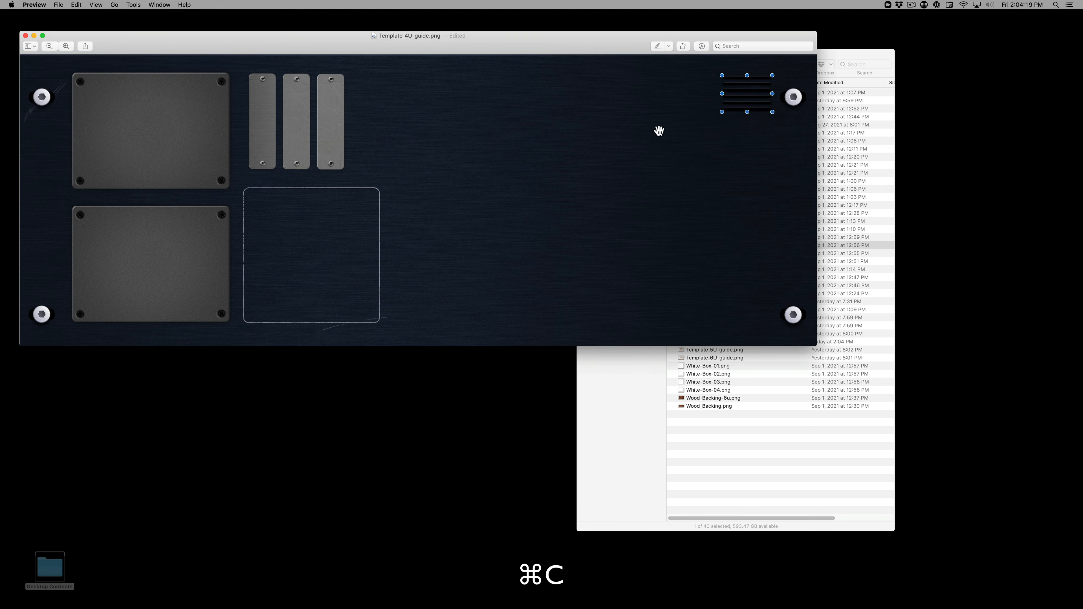
pyautogui.press('super+v')
pyautogui.moveTo(755, 102); pyautogui.dragTo(750, 177)
pyautogui.press('super+v')
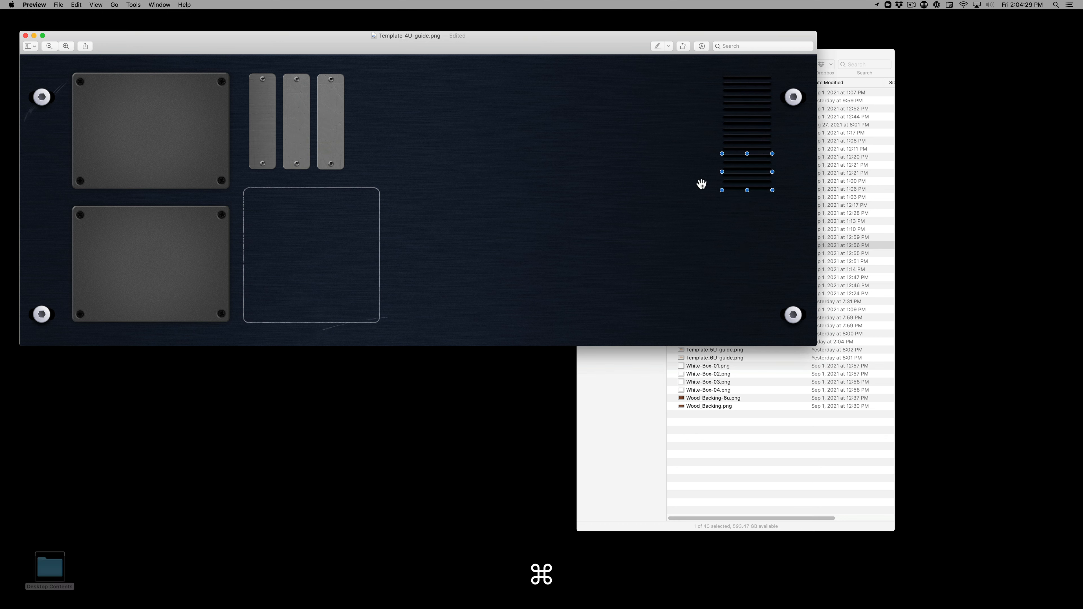
pyautogui.press('super+v')
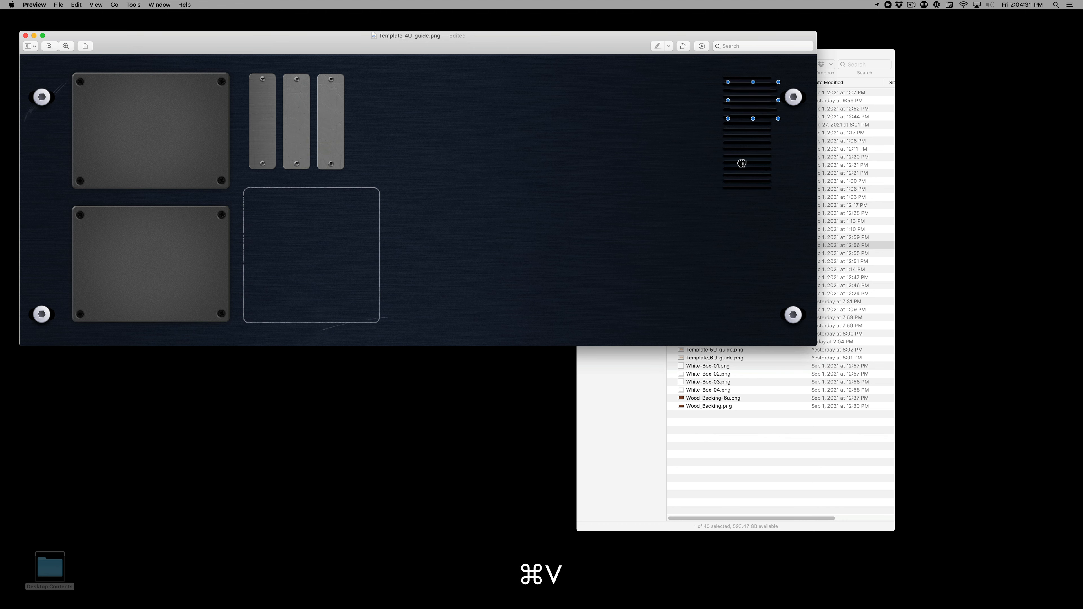
pyautogui.moveTo(748, 102); pyautogui.dragTo(749, 213)
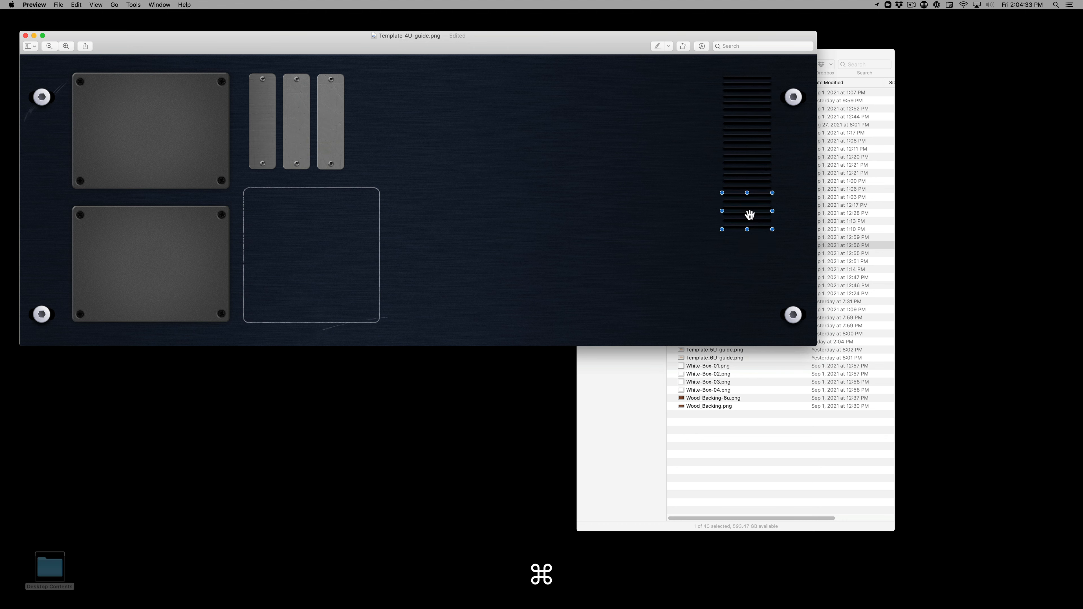
# - Extend the vent column downward with two more copies, reaching the height of the lower-right rack screw
pyautogui.press('super+v')
pyautogui.moveTo(753, 119); pyautogui.dragTo(750, 296)
pyautogui.press('super+z')
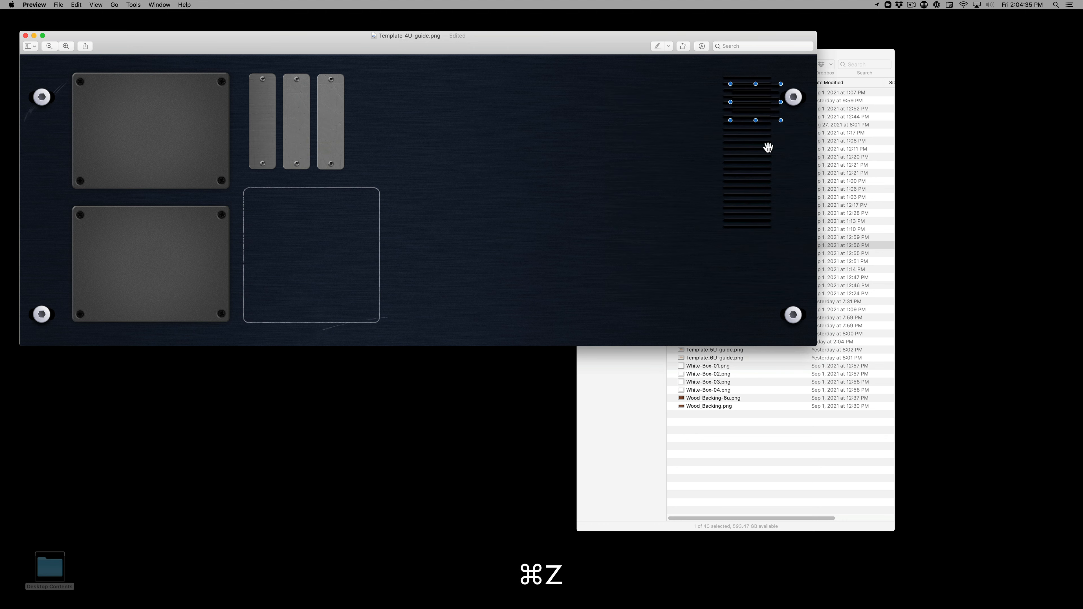
pyautogui.moveTo(751, 90); pyautogui.dragTo(745, 237)
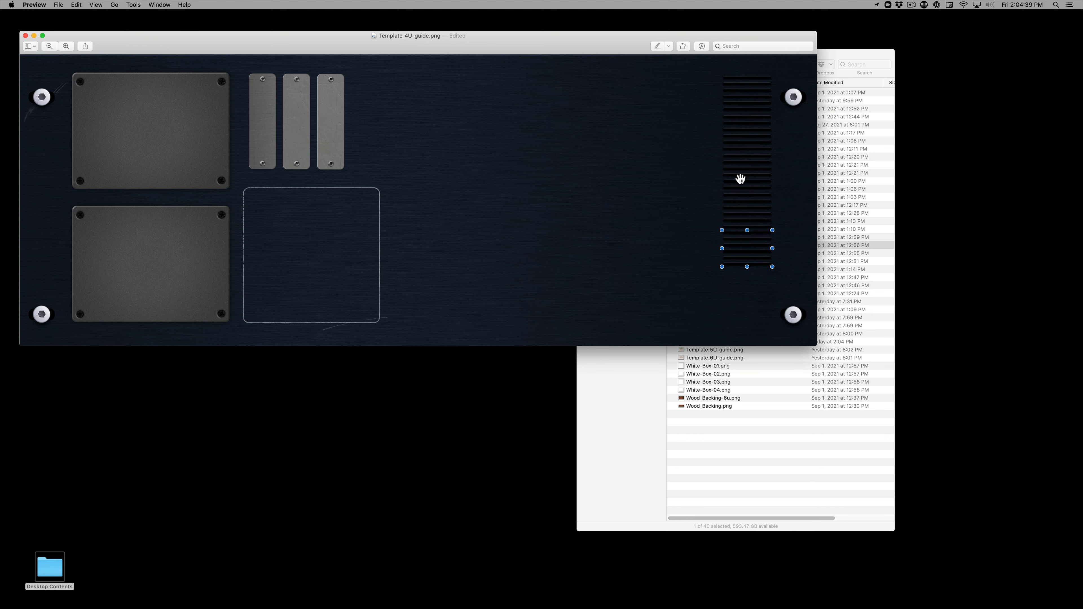
pyautogui.press('Down')
pyautogui.press('super+Down')
pyautogui.press('super+v')
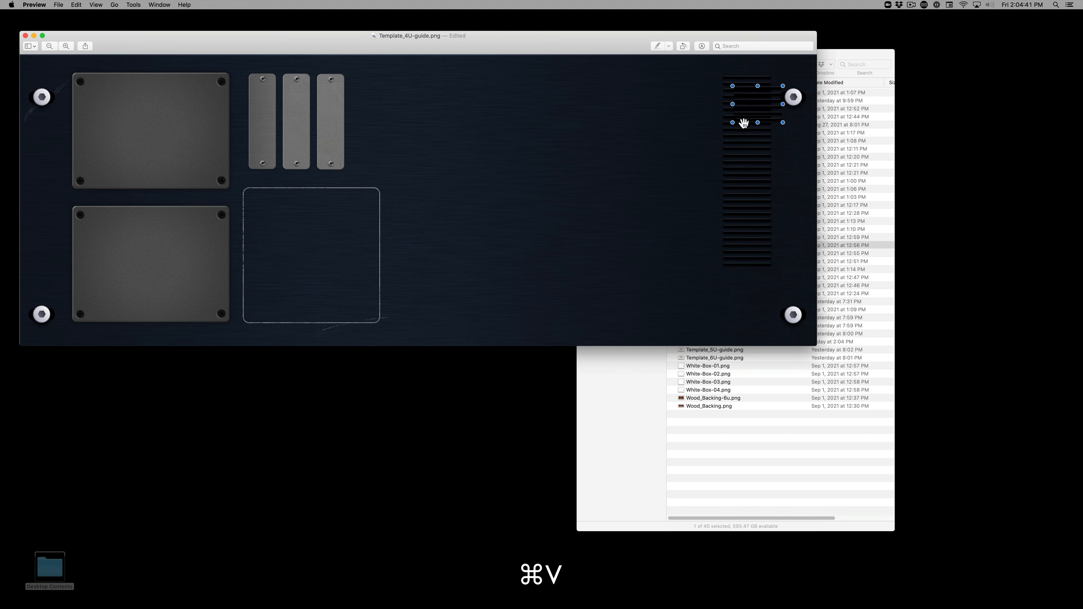
pyautogui.moveTo(744, 124); pyautogui.dragTo(749, 292)
# - Select all six vent blocks, nudge them down slightly as one column, and deselect them
pyautogui.press('shift')
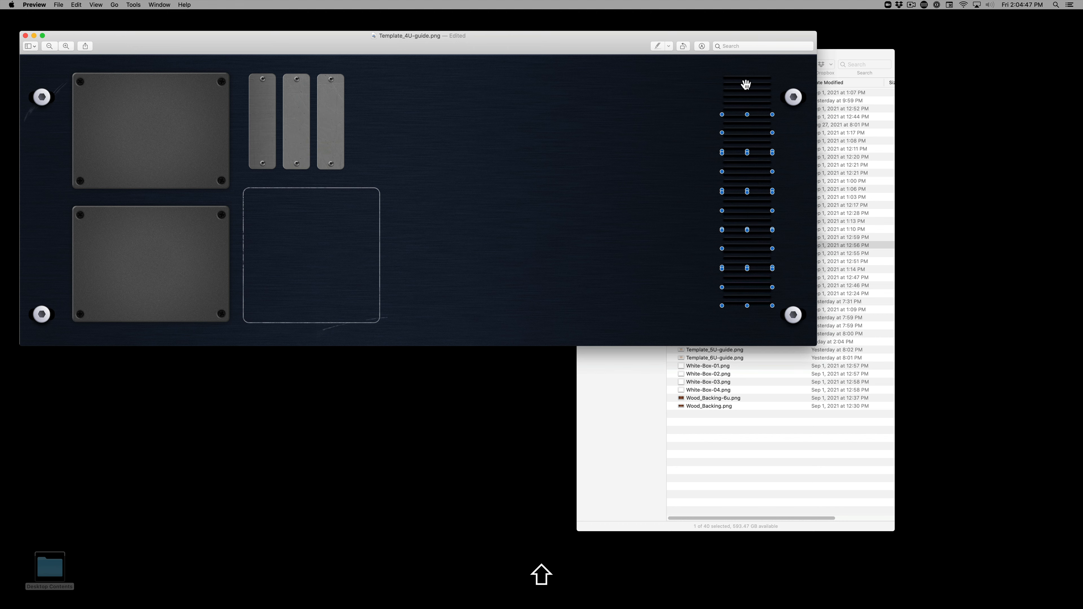
pyautogui.hotkey('shift', 'Down')
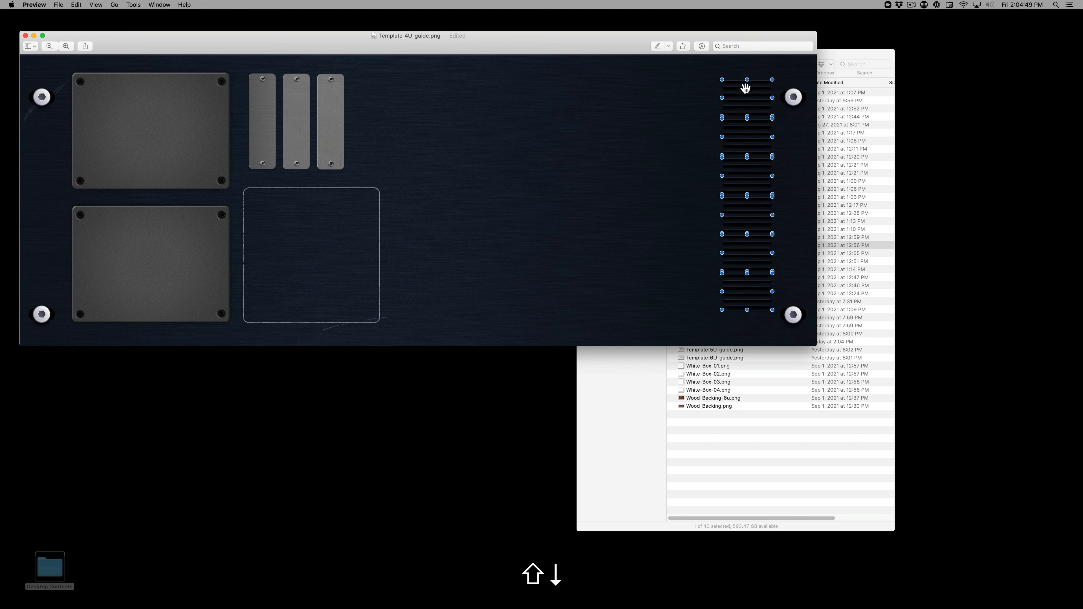
pyautogui.click(509, 141)
# - Look through the panel files in the Combinator Assets folder and preview Panel_stencil.png
pyautogui.click(772, 456)
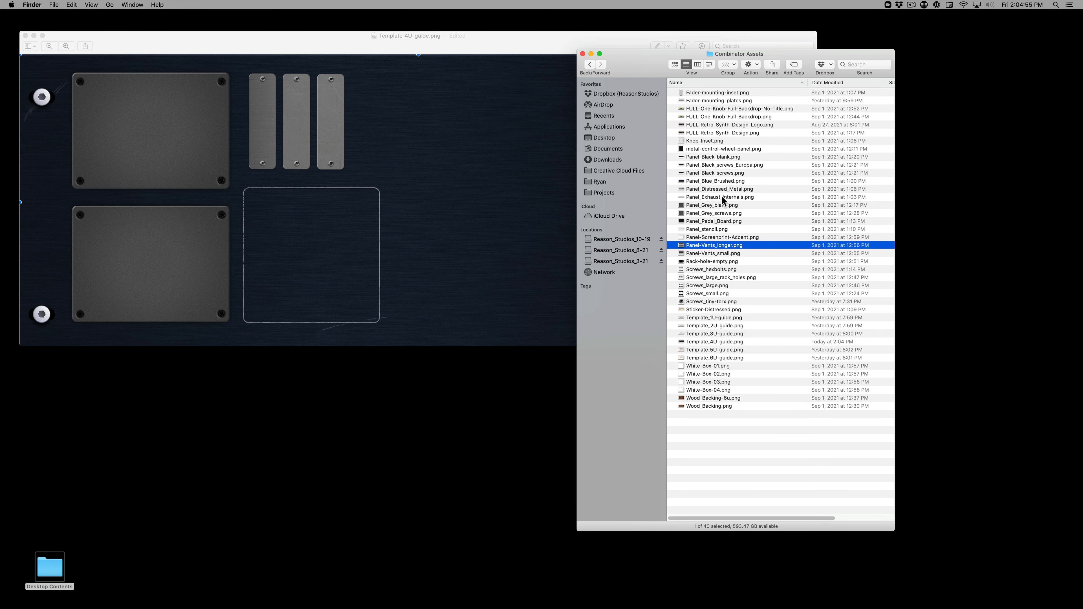
pyautogui.click(704, 149)
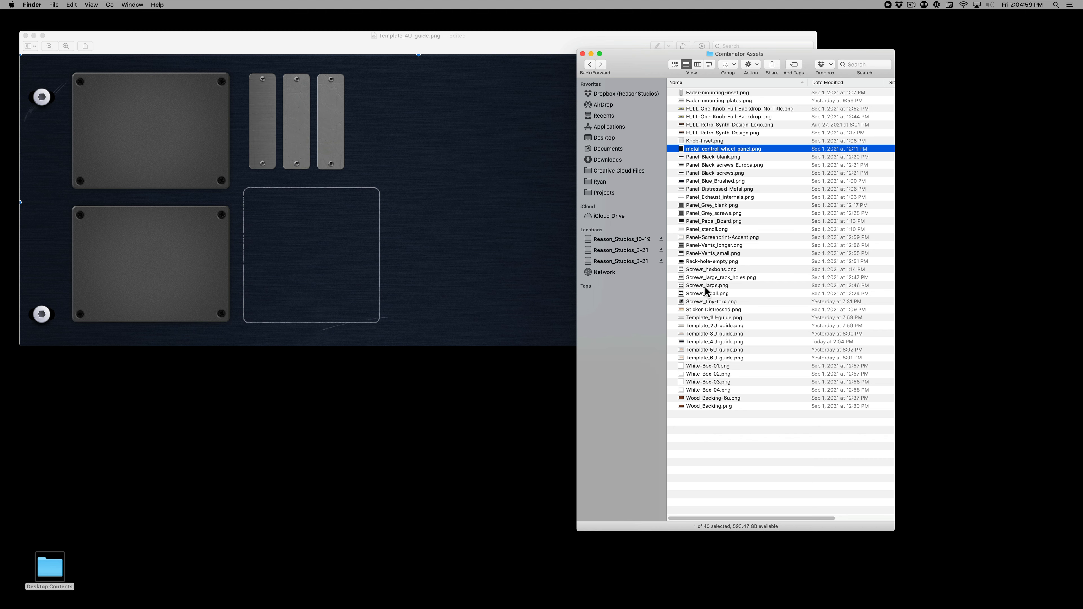
pyautogui.click(714, 238)
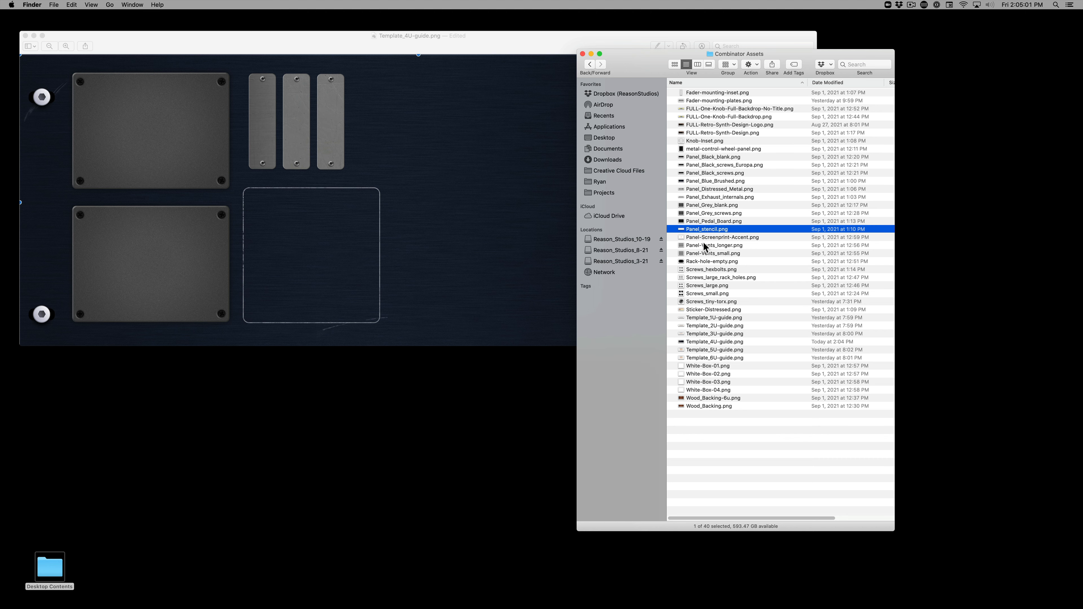
pyautogui.click(703, 261)
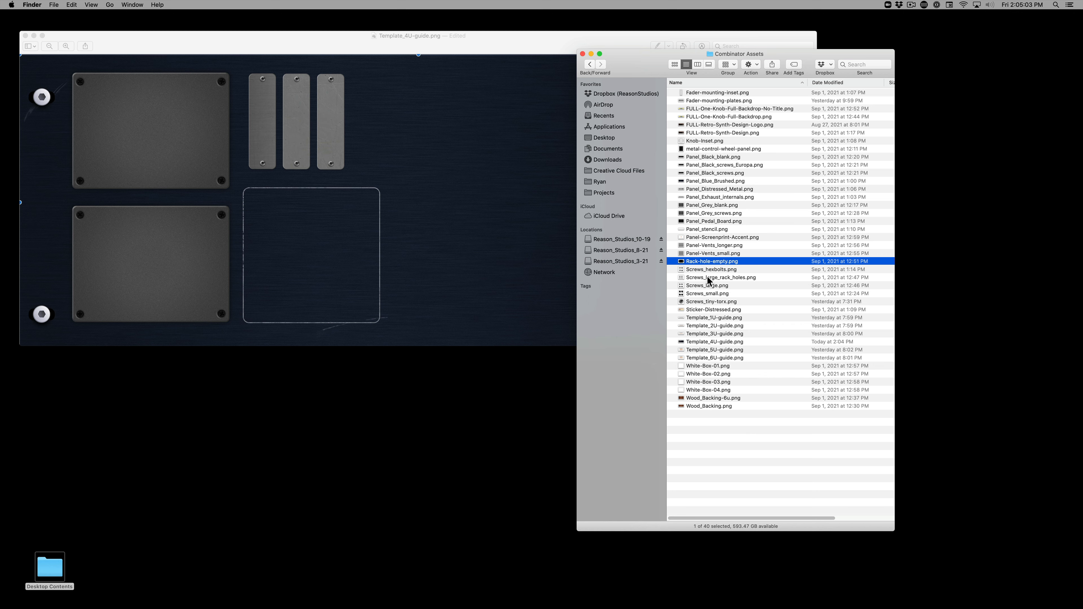
pyautogui.click(715, 238)
pyautogui.press('space')
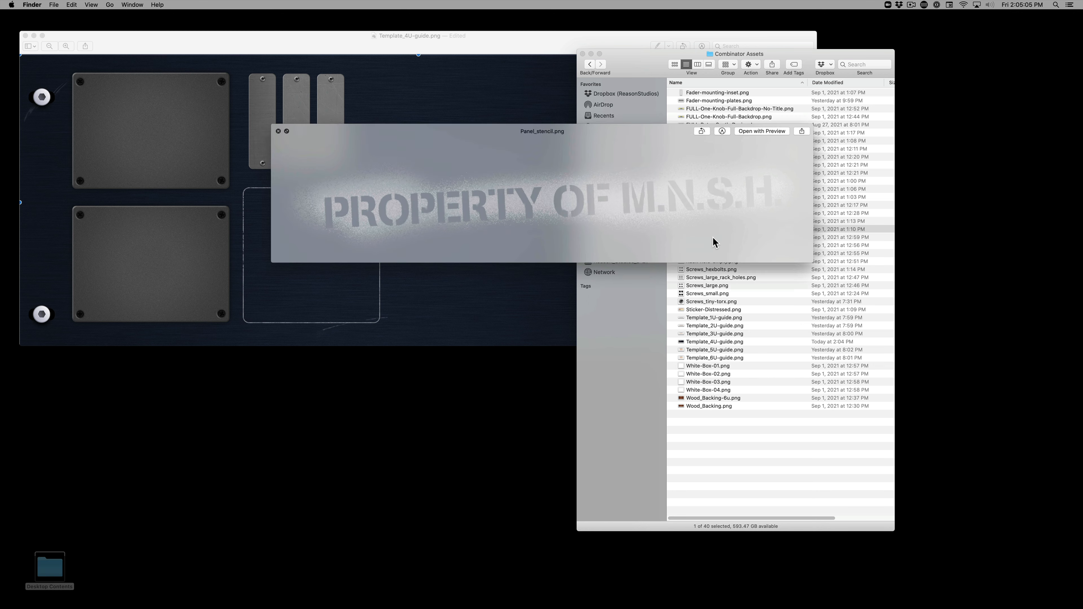
pyautogui.press('space')
# - Copy the stencil lettering from Panel_stencil.png into the template and place it along the bottom edge beside the vents
pyautogui.click(713, 233)
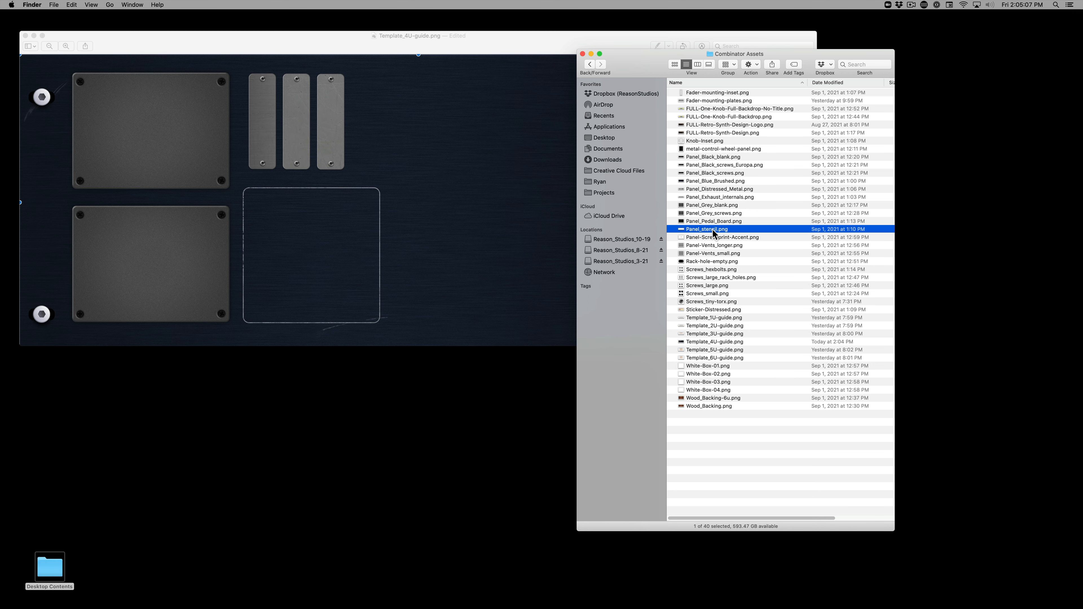
pyautogui.press('cmd+o')
pyautogui.press('cmd+c')
pyautogui.press('cmd+w')
pyautogui.press('cmd+v')
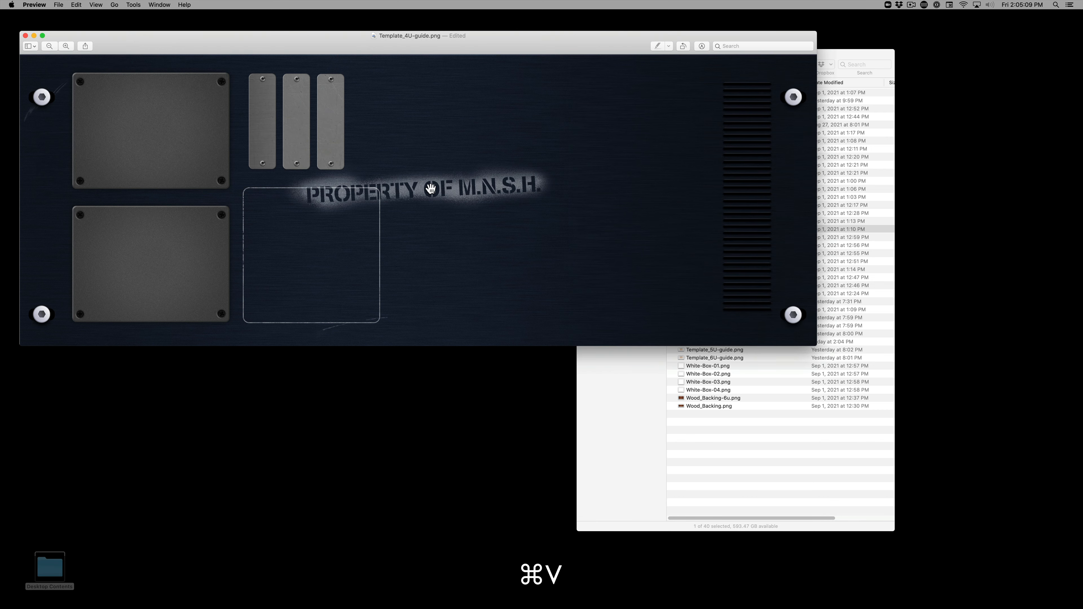
pyautogui.moveTo(431, 189); pyautogui.dragTo(570, 313)
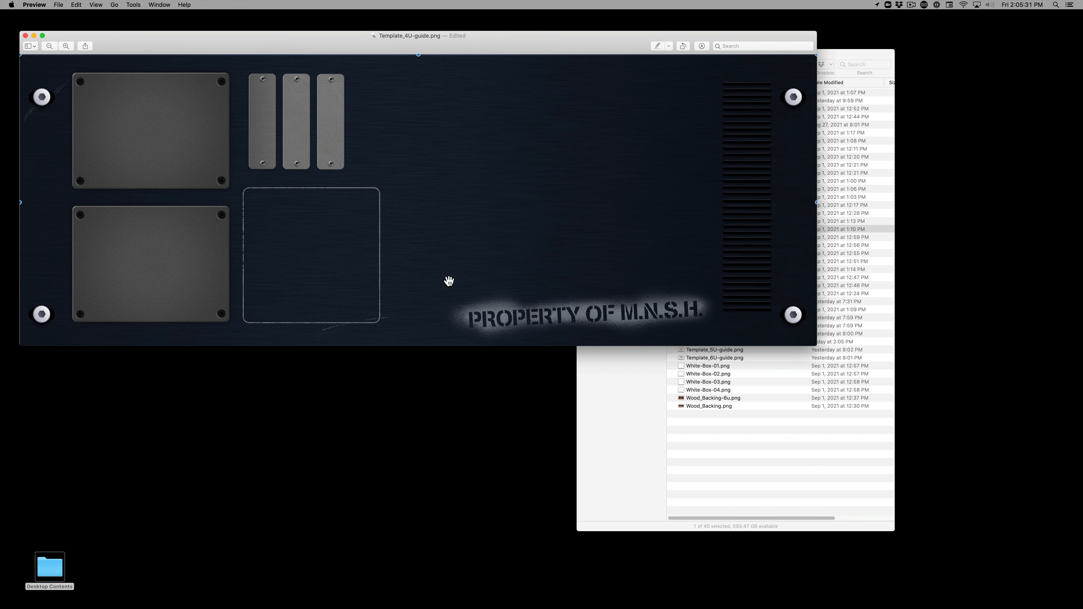
# - Shift the white outline slightly left, closer to the lower grey panel
pyautogui.click(471, 175)
pyautogui.click(154, 105)
pyautogui.click(161, 232)
pyautogui.moveTo(304, 190)
pyautogui.mouseDown()
pyautogui.moveTo(322, 194)
pyautogui.moveTo(302, 193)
pyautogui.mouseUp()
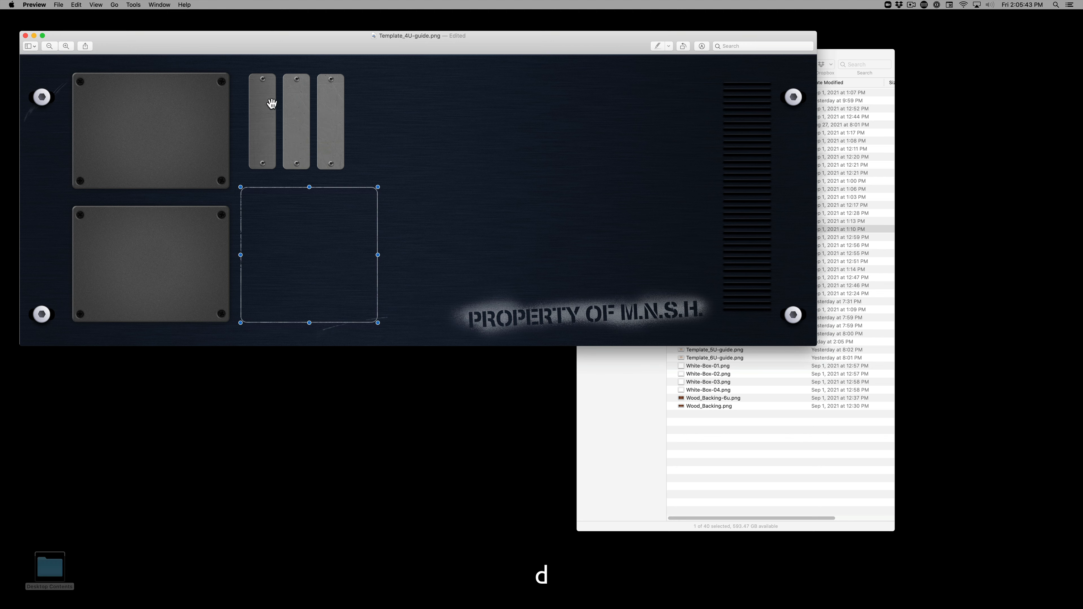
# - Move the three fader plates together to the right side of the template, beside the top of the vent column
pyautogui.click(271, 104)
pyautogui.keyDown('shift'); pyautogui.click(294, 108); pyautogui.keyUp('shift')
pyautogui.moveTo(508, 115); pyautogui.dragTo(689, 120)
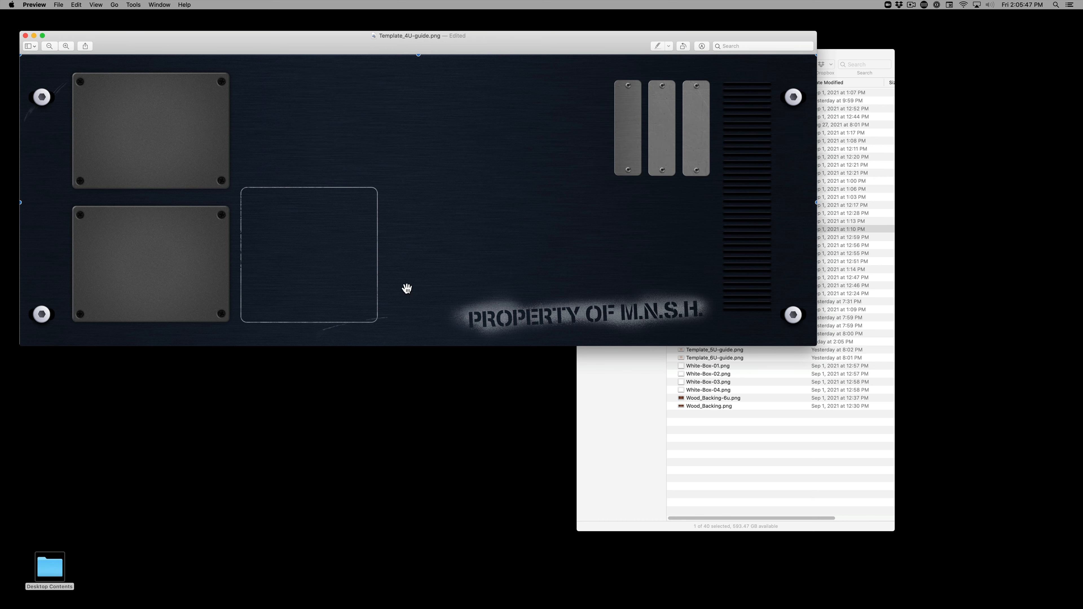
pyautogui.click(75, 123)
# - Export the backdrop to the Desktop as a PNG named Custom Combi 1 and close the template
pyautogui.moveTo(164, 35); pyautogui.dragTo(165, 35)
pyautogui.click(59, 4)
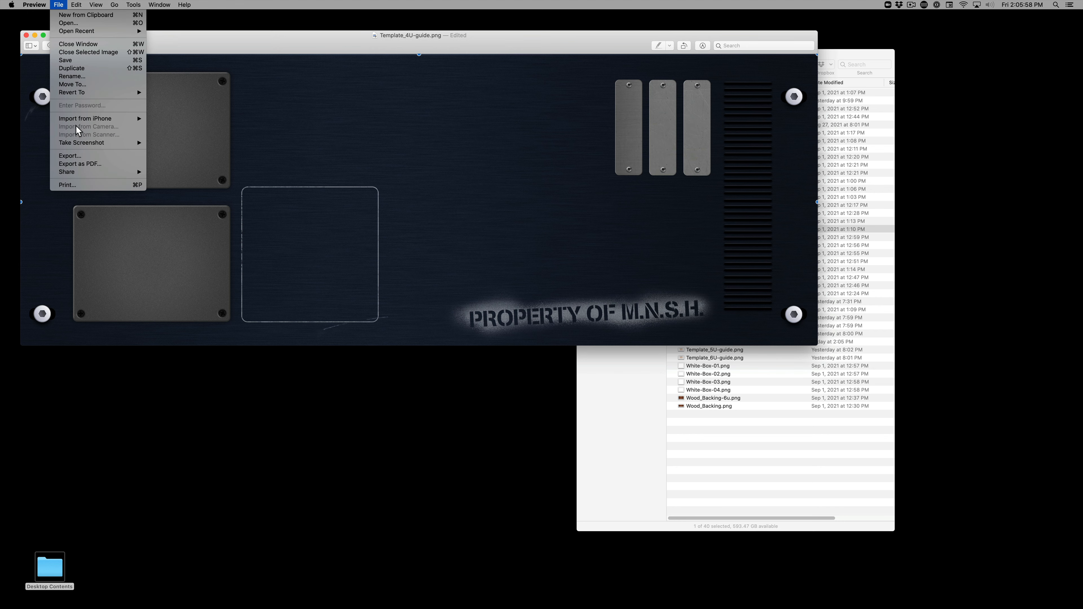
pyautogui.click(82, 155)
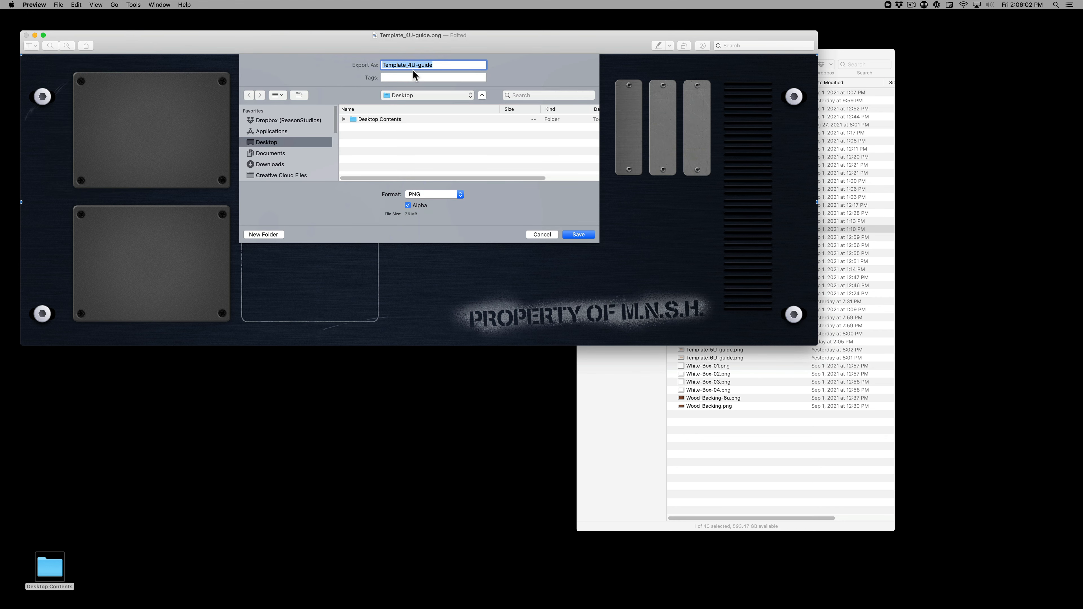
pyautogui.write('Custom ')
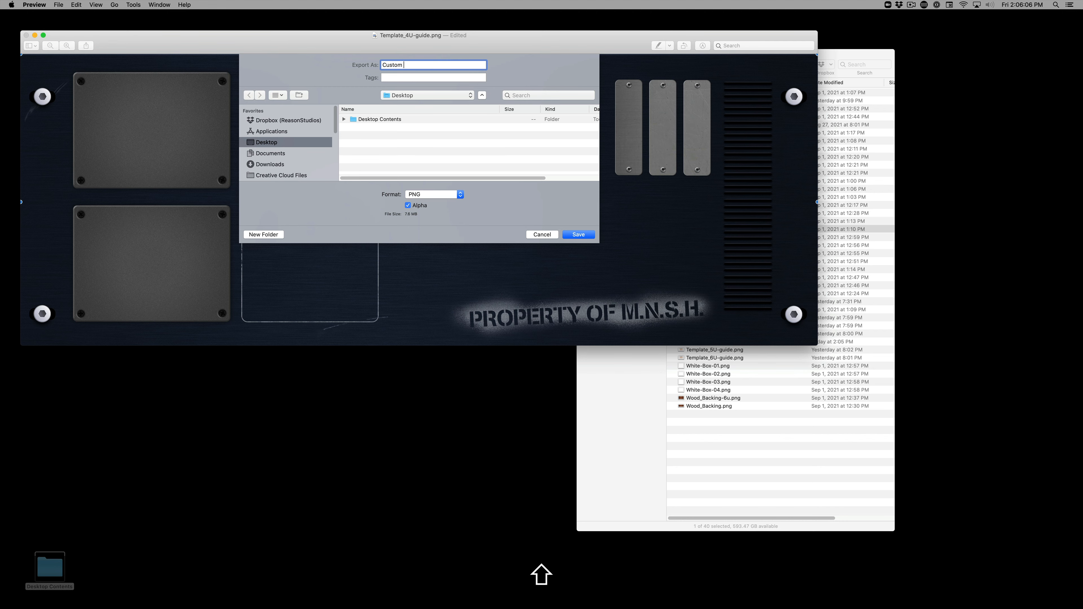
pyautogui.write('Combi 1')
pyautogui.press('Return')
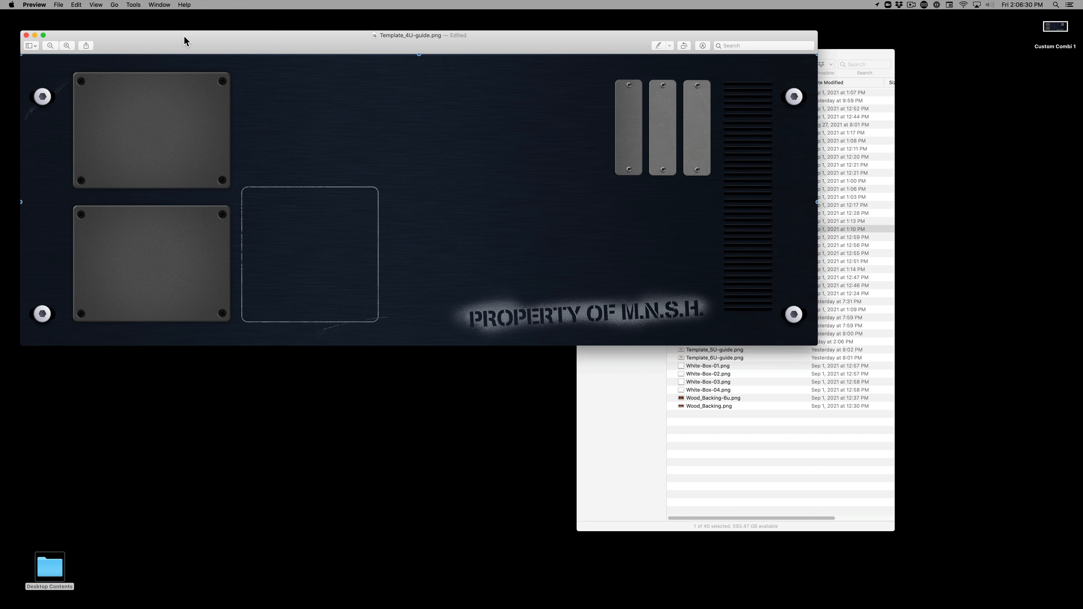
pyautogui.click(27, 36)
pyautogui.click(27, 36)
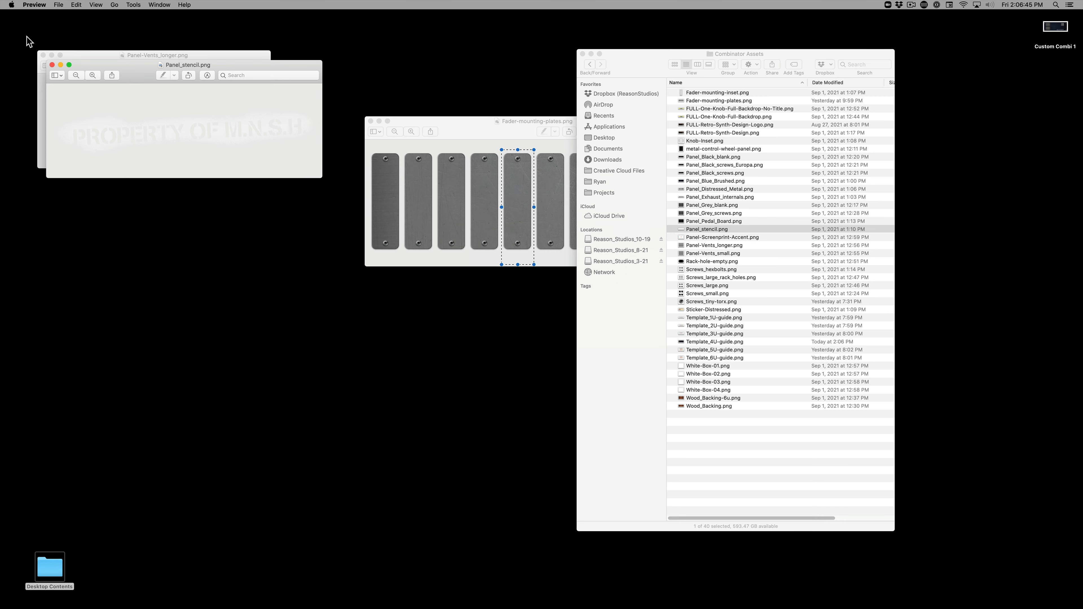
# - Reopen Template_4U-guide.png, try to select its upper grey panel as a separate object, and close the file
pyautogui.doubleClick(724, 344)
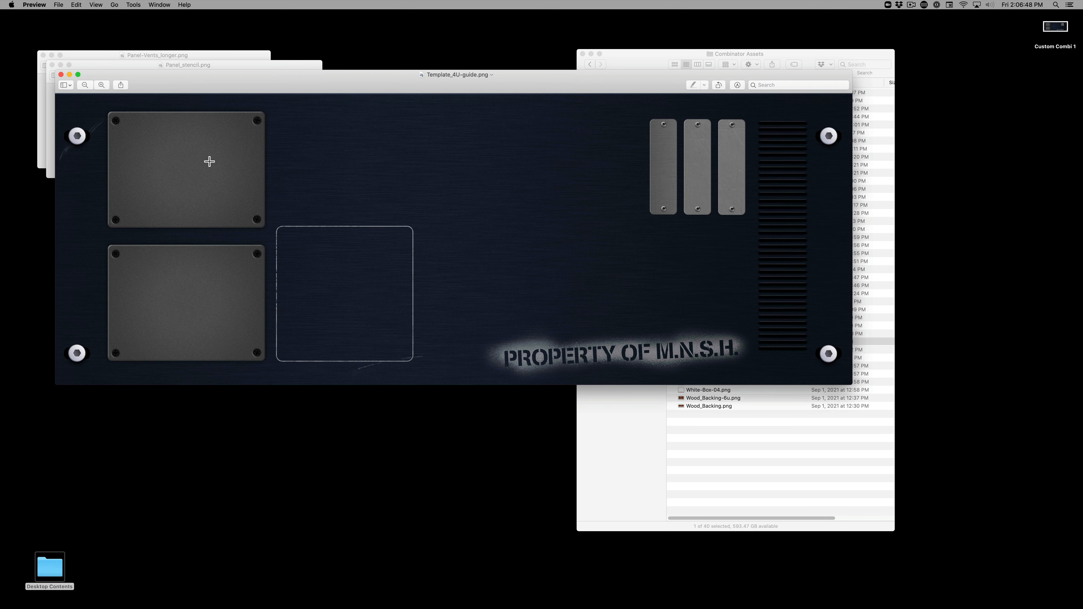
pyautogui.moveTo(182, 149); pyautogui.dragTo(267, 189)
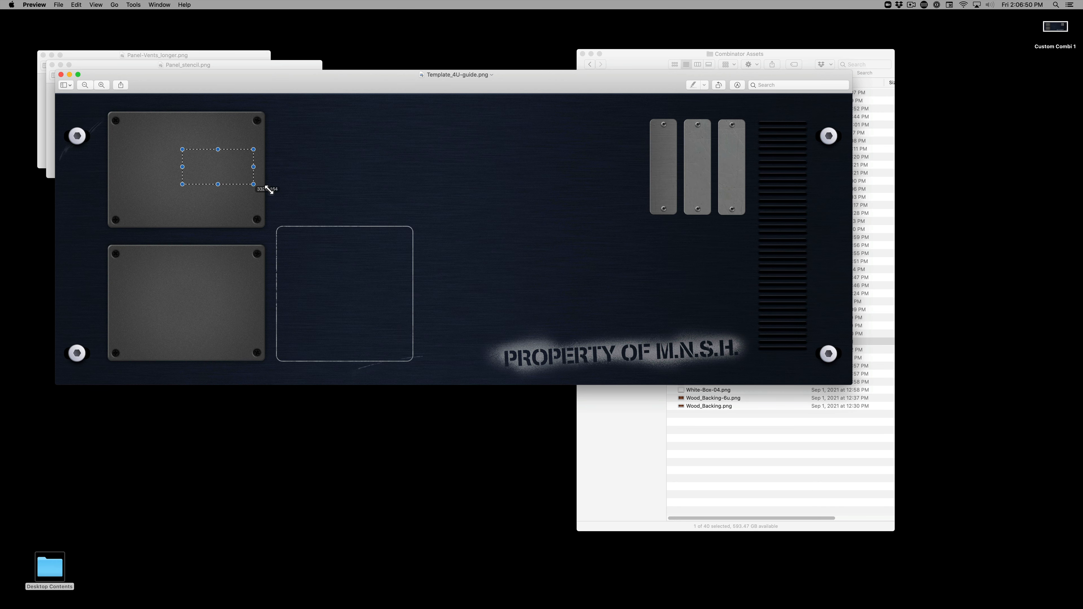
pyautogui.click(188, 217)
pyautogui.click(61, 74)
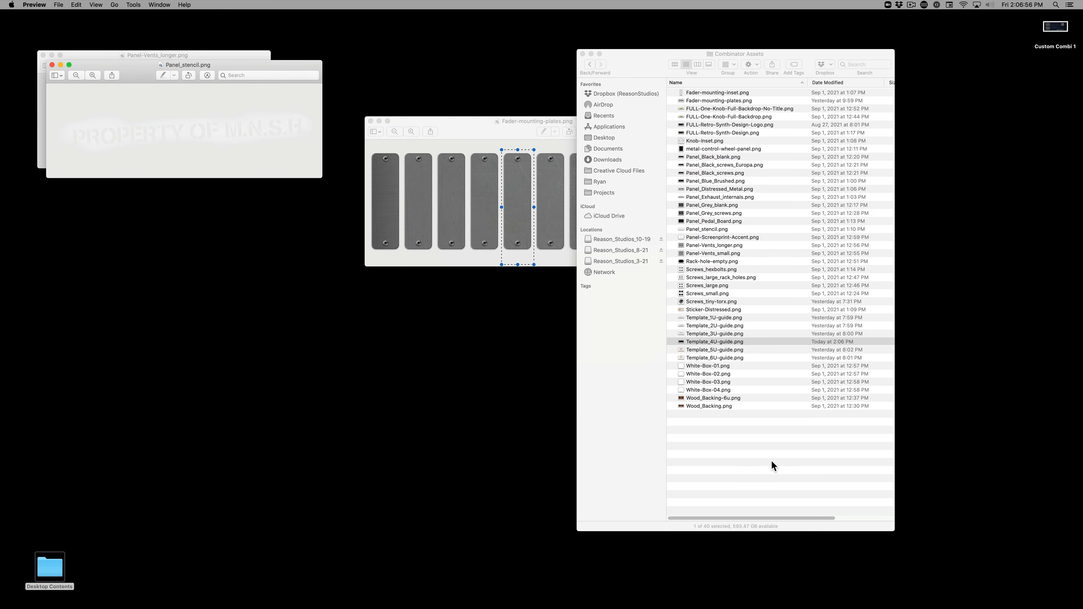
# - Open Template_3U-guide.png from the Combinator Assets folder to view its guide layer, and close it
pyautogui.click(697, 341)
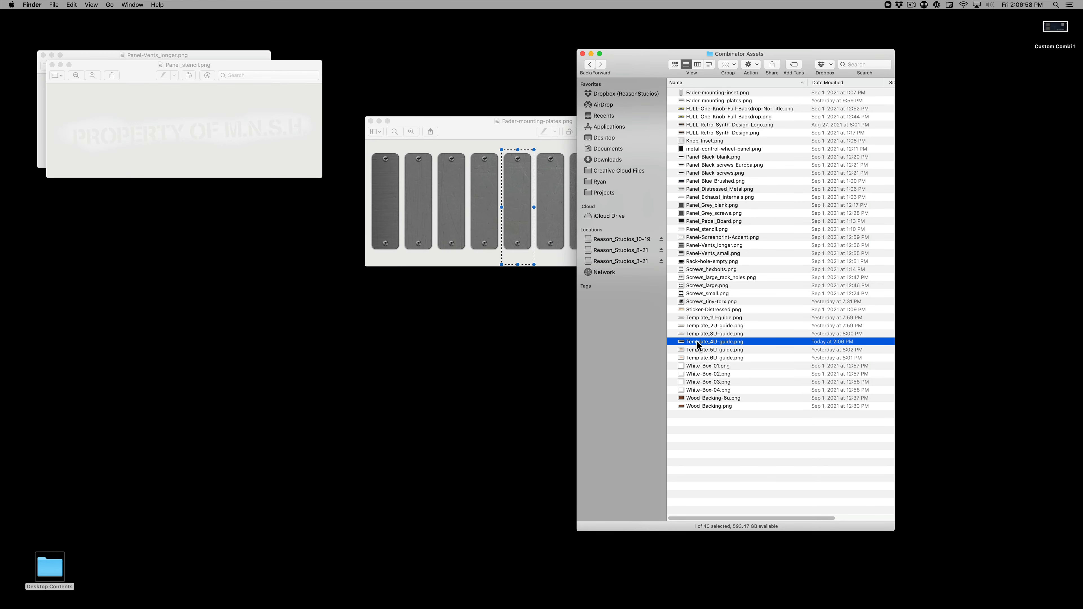
pyautogui.click(700, 334)
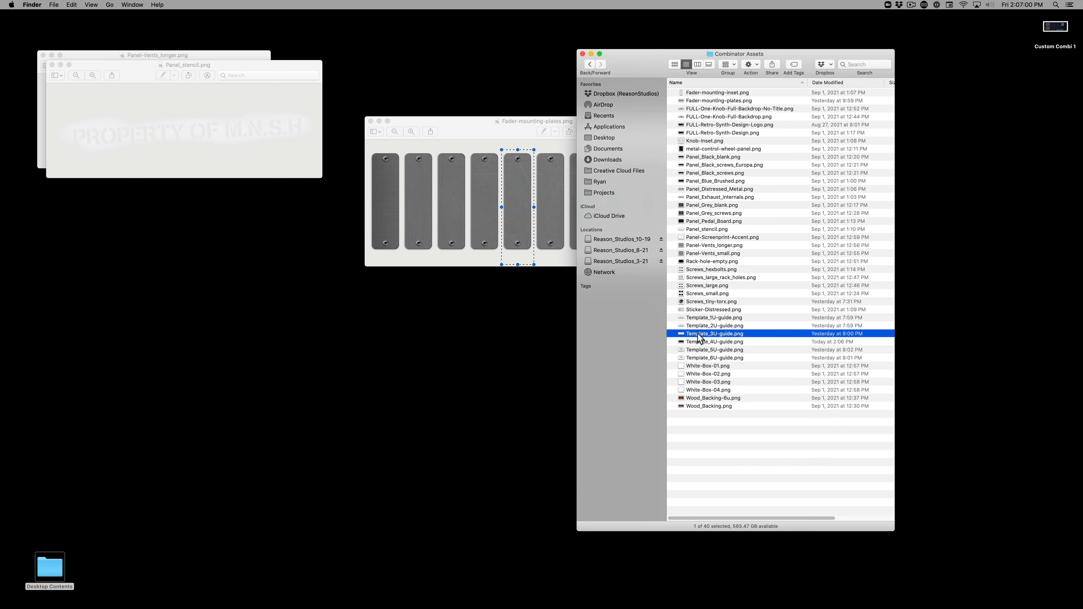
pyautogui.doubleClick(698, 335)
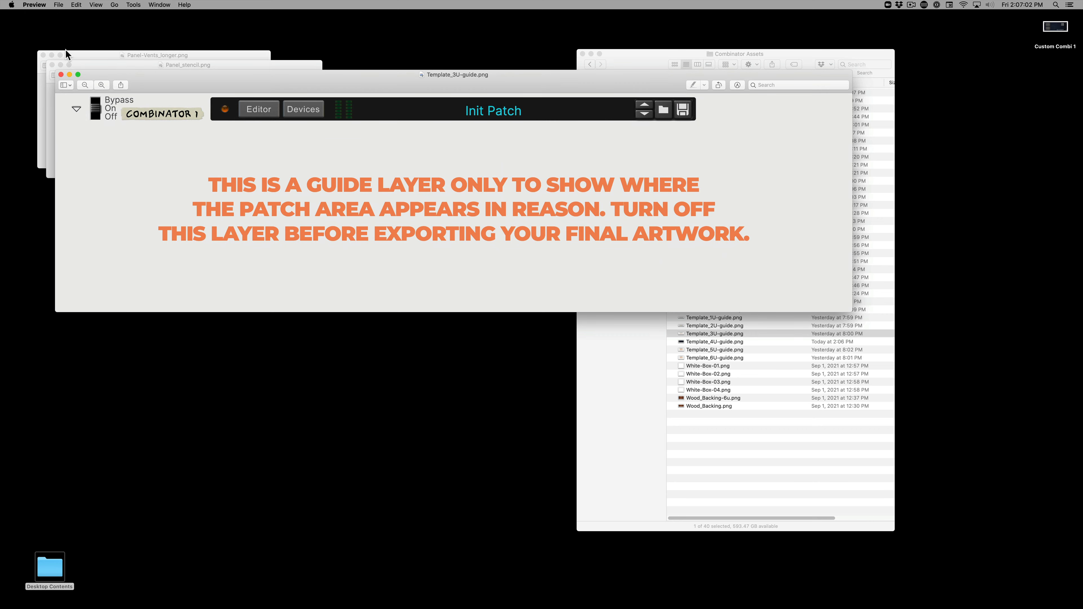
pyautogui.click(61, 74)
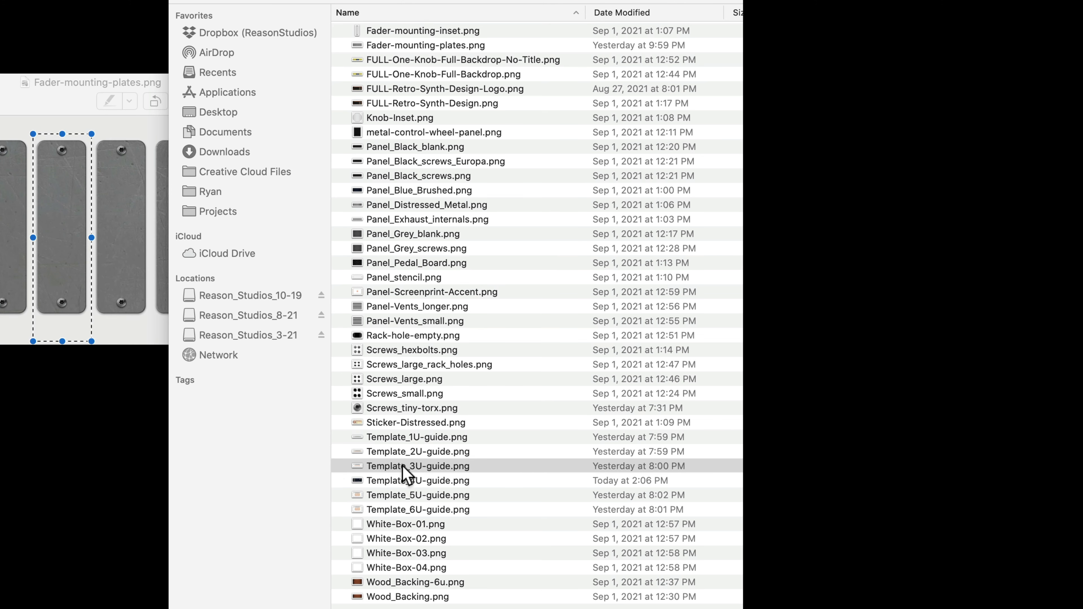
# - Duplicate Template_3U-guide.png in the Combinator Assets folder and rename the copy 3U - Build 01
pyautogui.click(403, 467)
pyautogui.press('Return')
pyautogui.press('Escape')
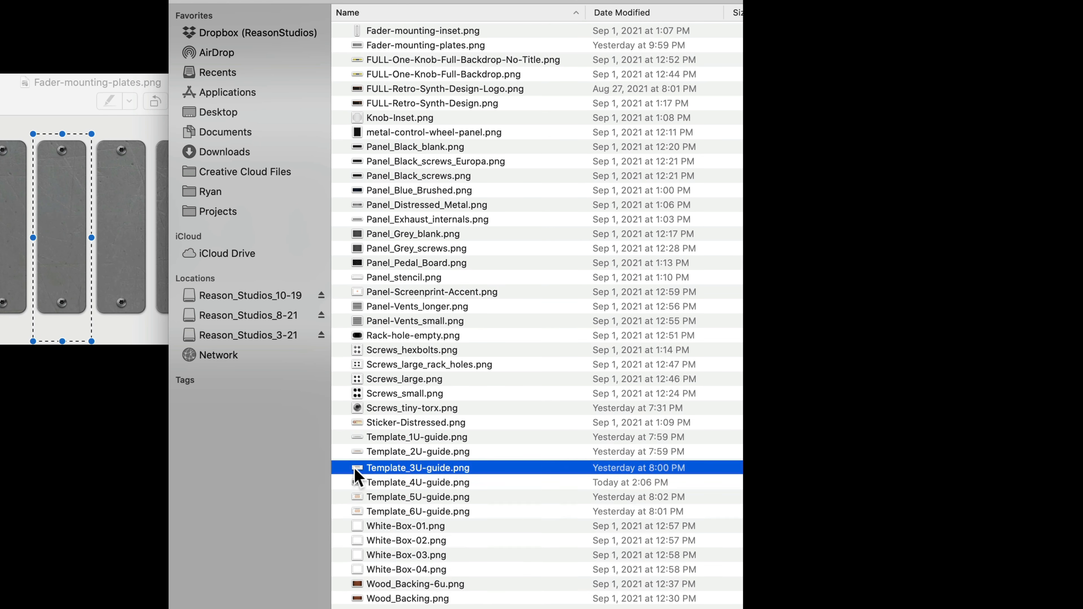
pyautogui.press('super+d')
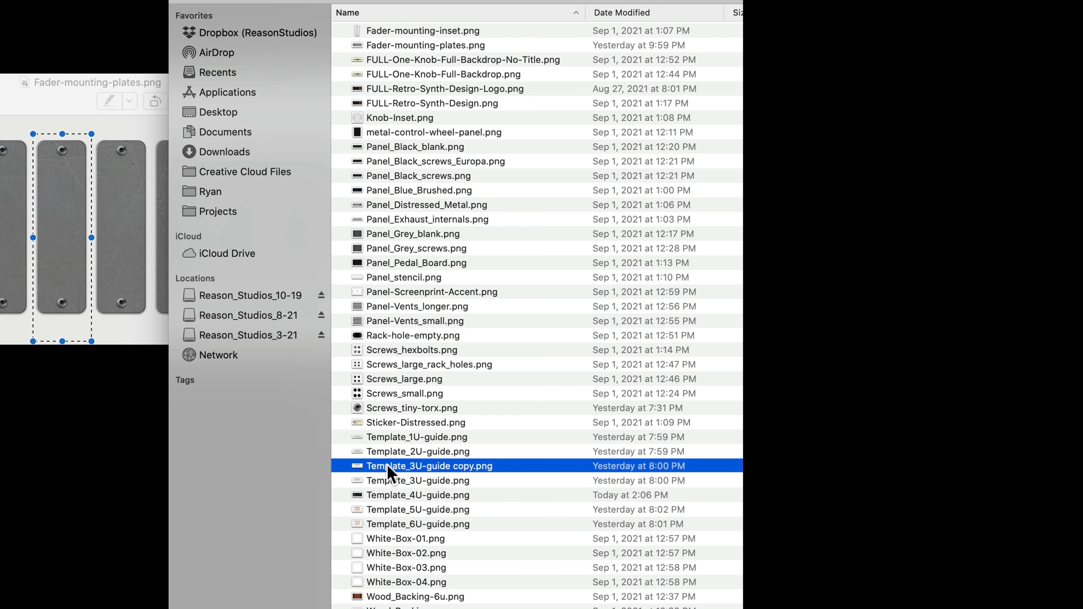
pyautogui.press('Return')
pyautogui.write('3U -')
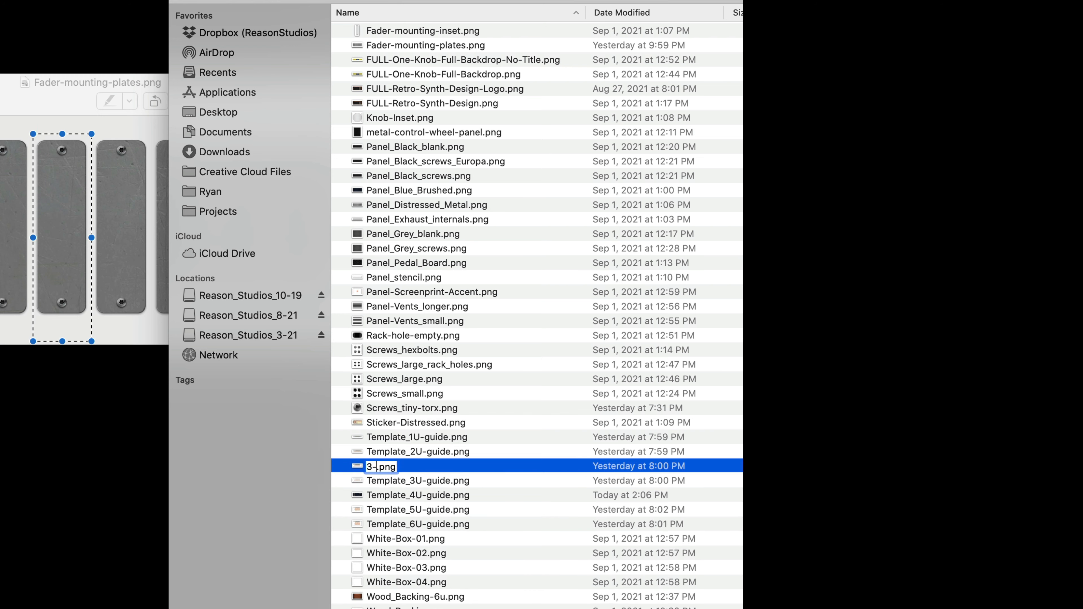
pyautogui.write(' Build 01')
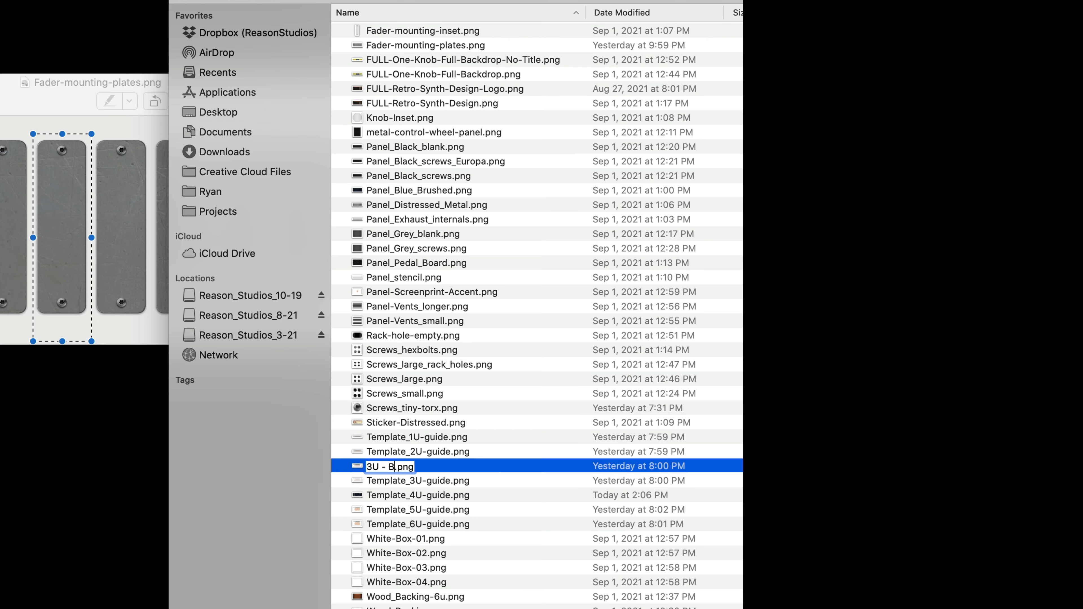
pyautogui.press('Return')
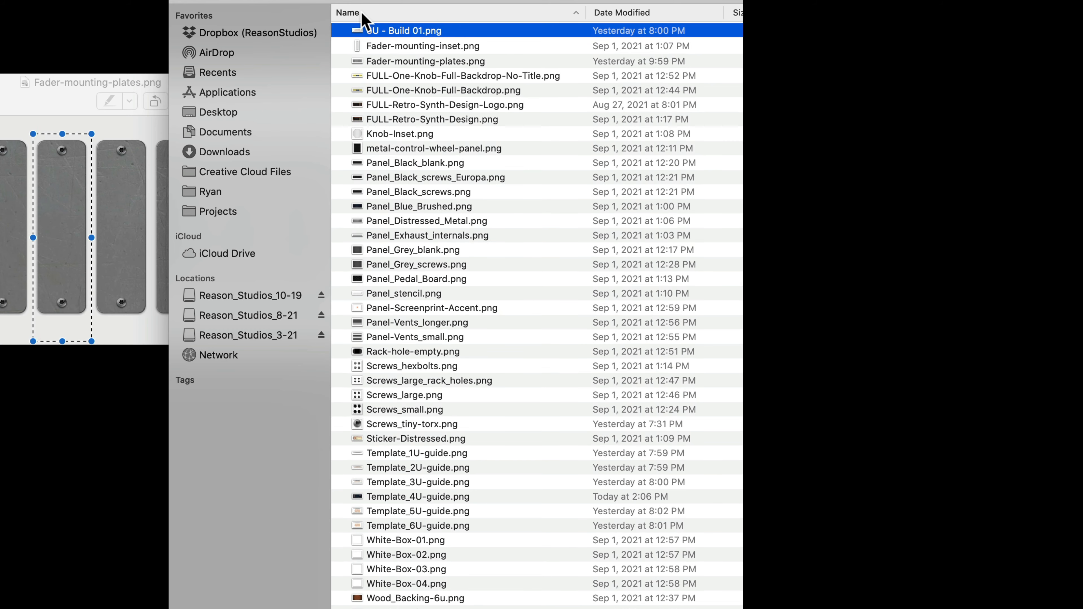
# - Open 3U - Build 01.png to check it, close it, and view Template_4U-guide.png in Quick Look
pyautogui.doubleClick(383, 32)
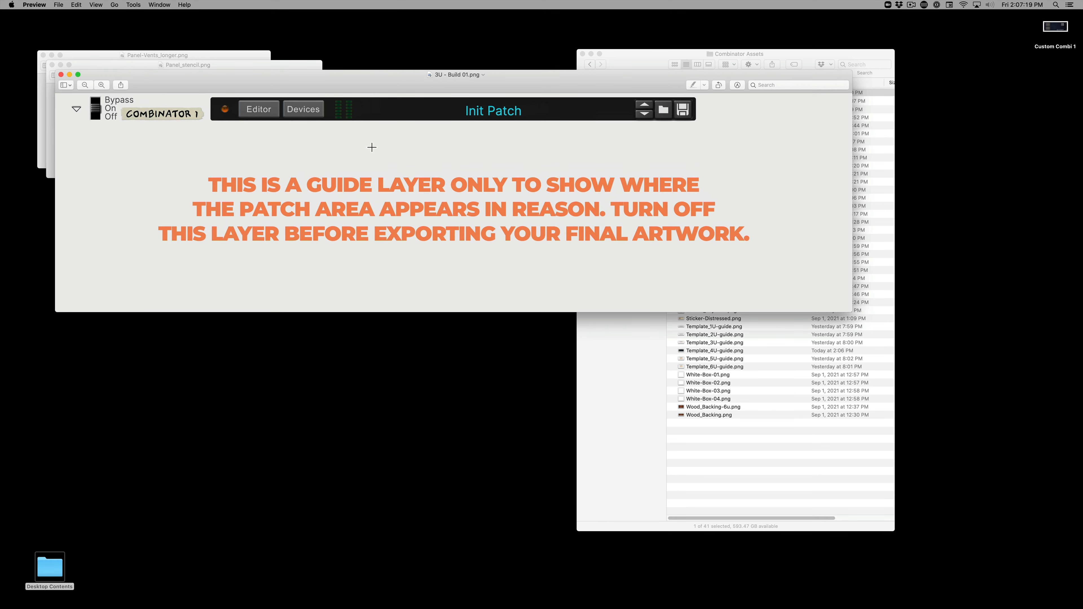
pyautogui.click(62, 74)
pyautogui.click(704, 350)
pyautogui.click(704, 351)
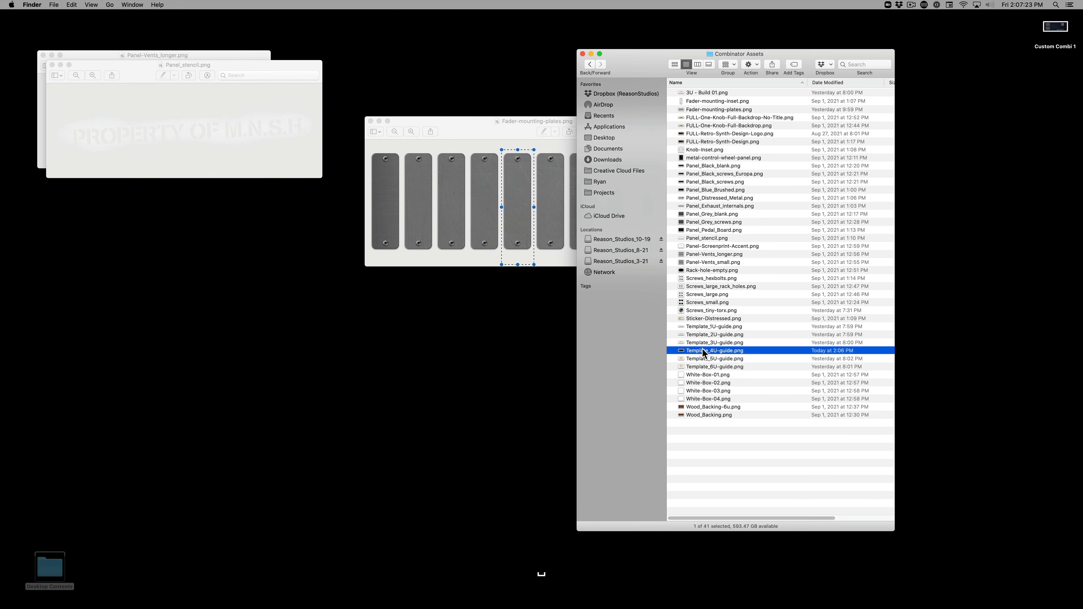
pyautogui.press('space')
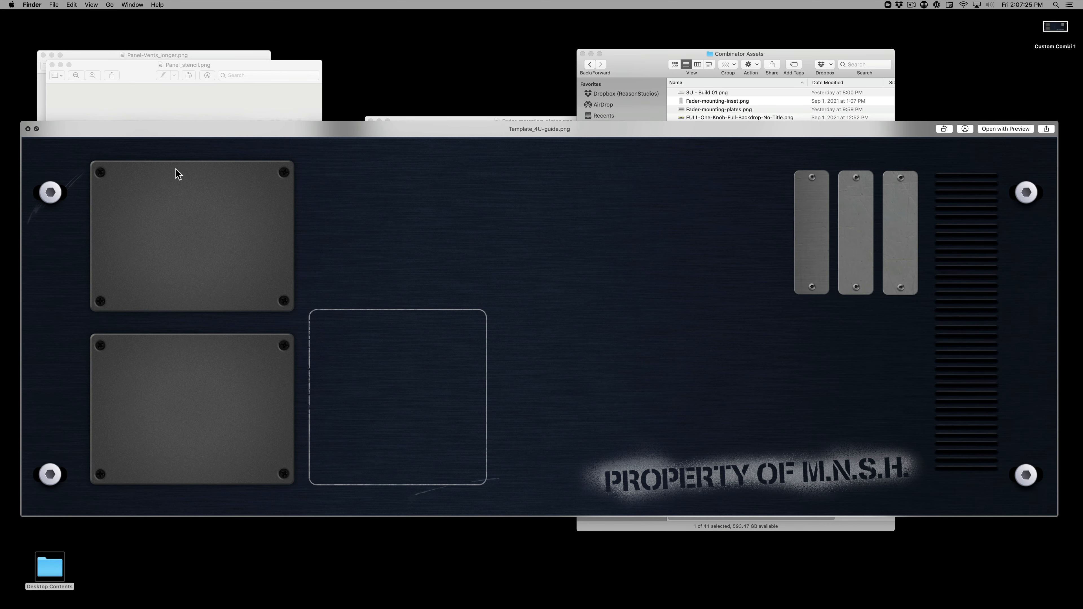